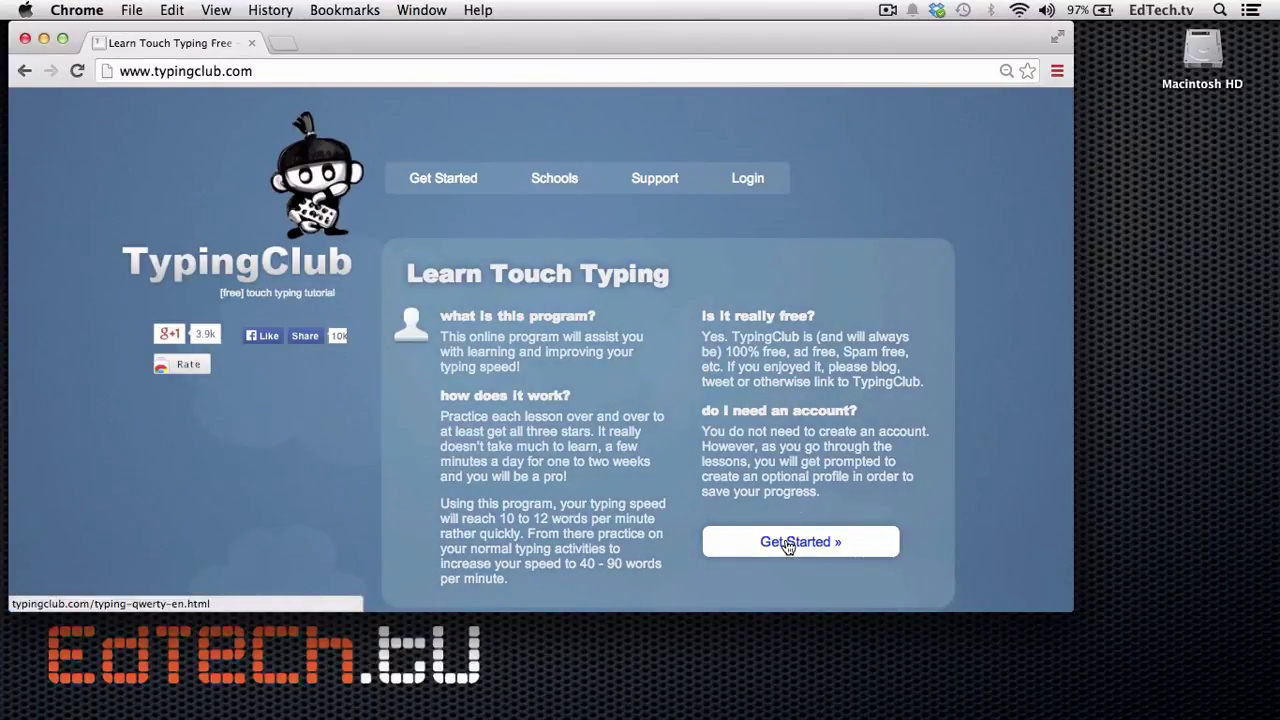
# Step: Start the free lessons, open lesson 1 Keys j & f, and finish its three-step introduction
pyautogui.click(788, 543)
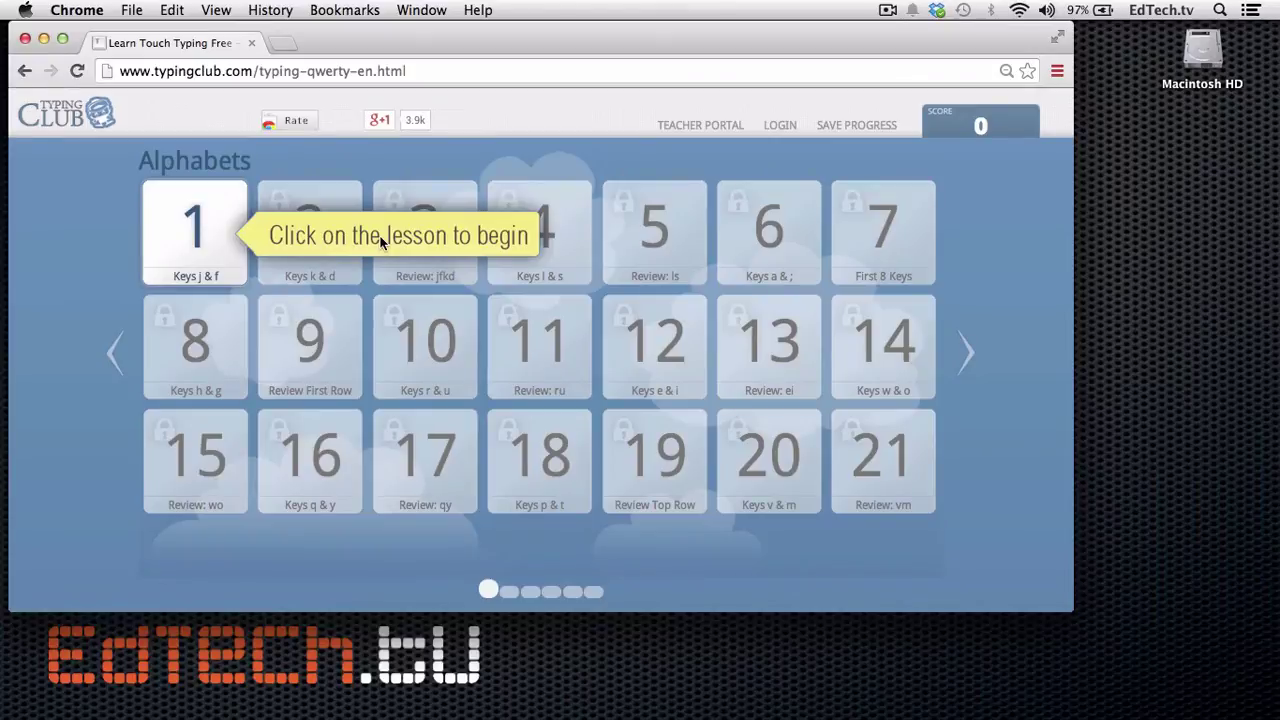
pyautogui.click(184, 236)
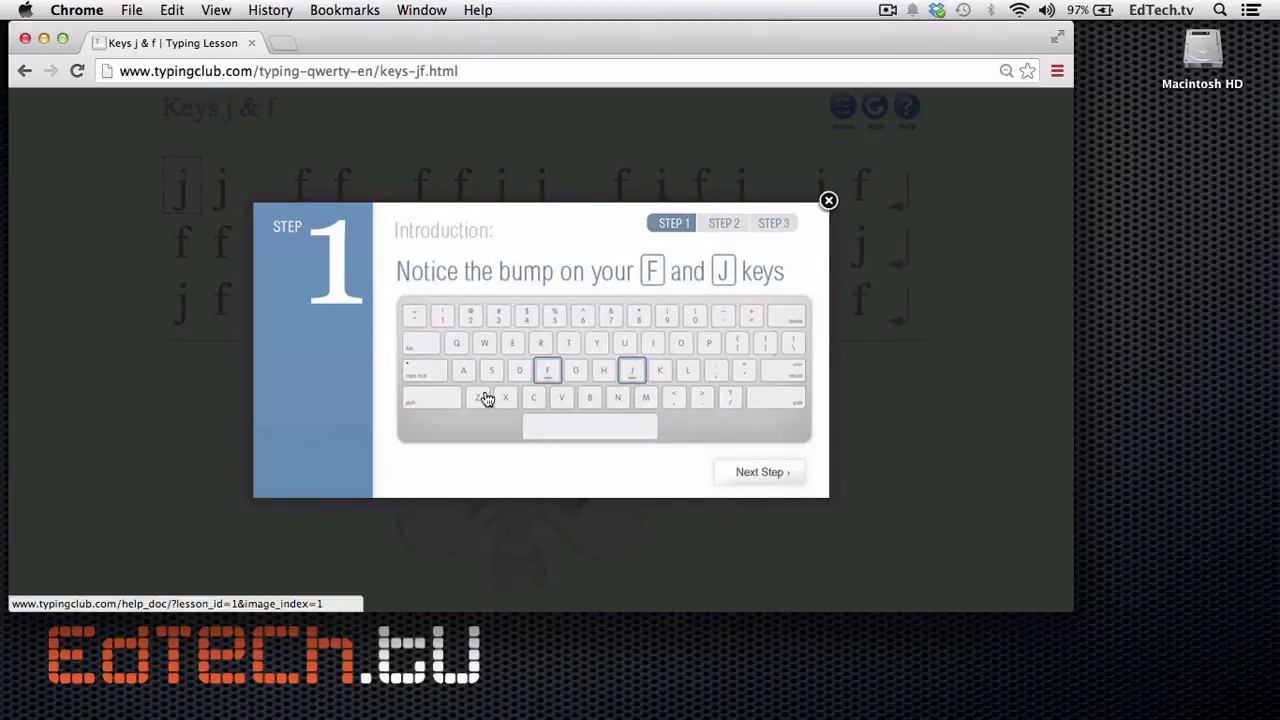
pyautogui.click(736, 474)
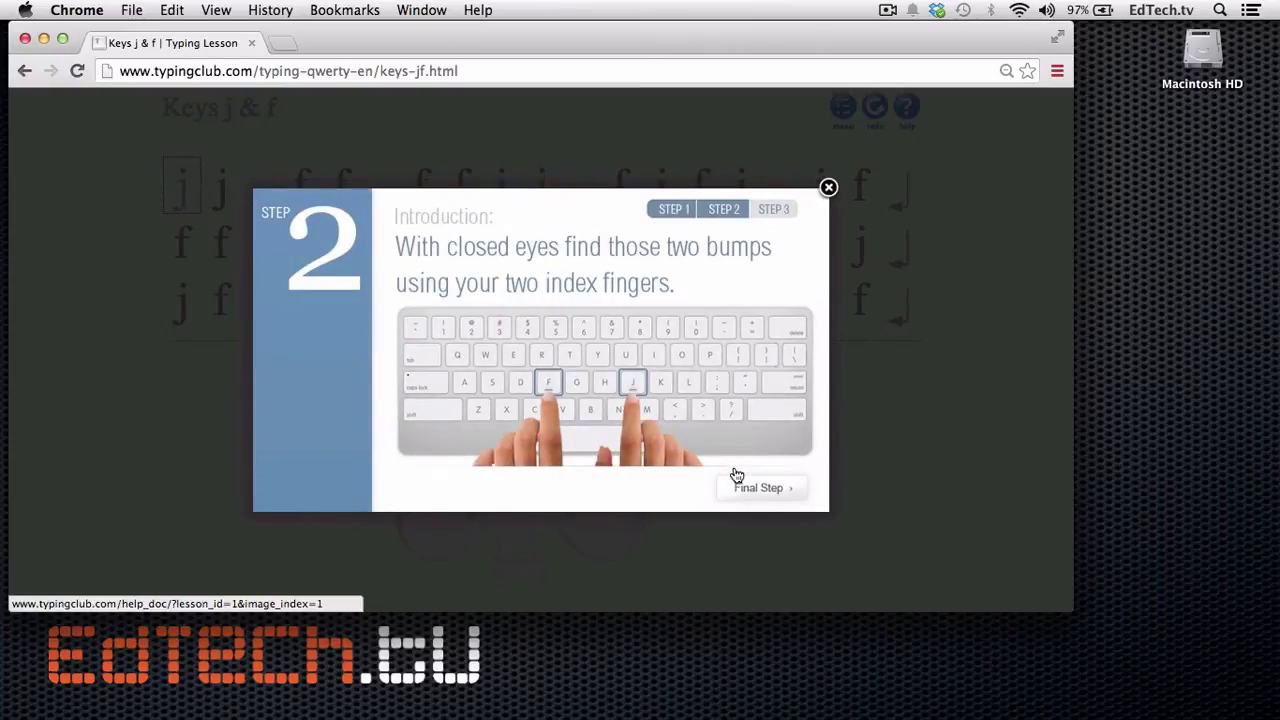
pyautogui.click(750, 491)
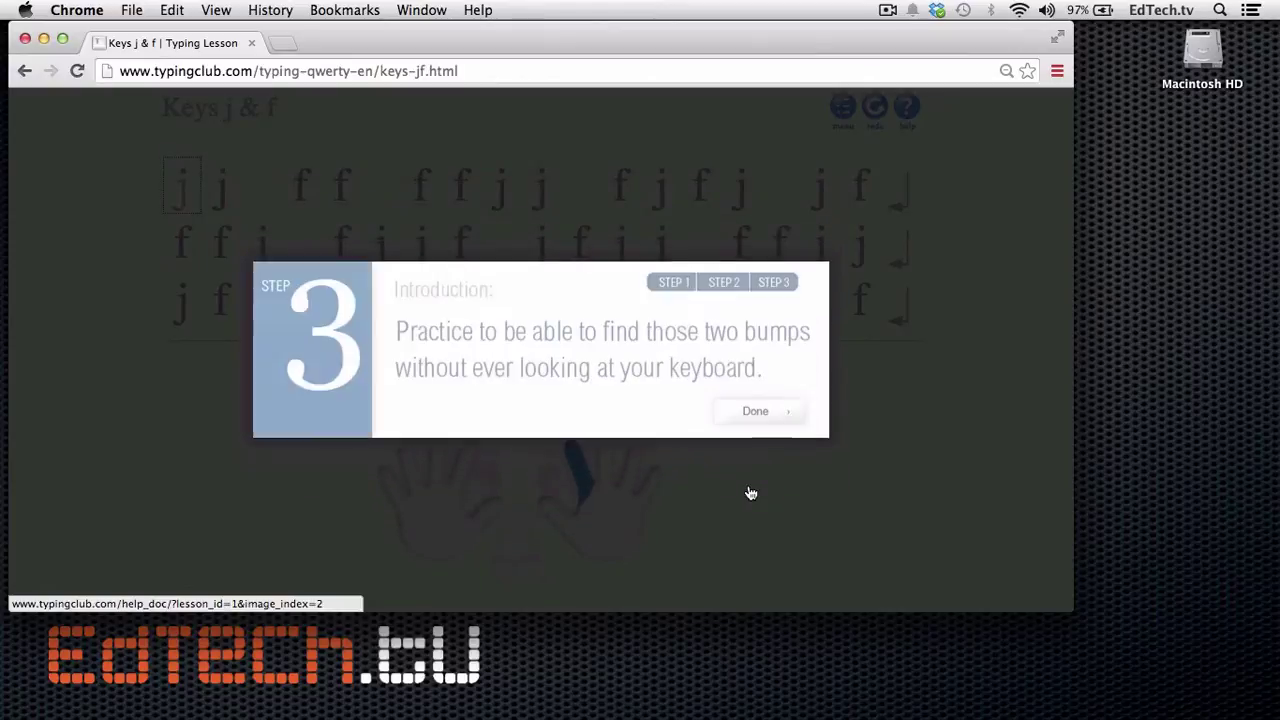
pyautogui.click(757, 418)
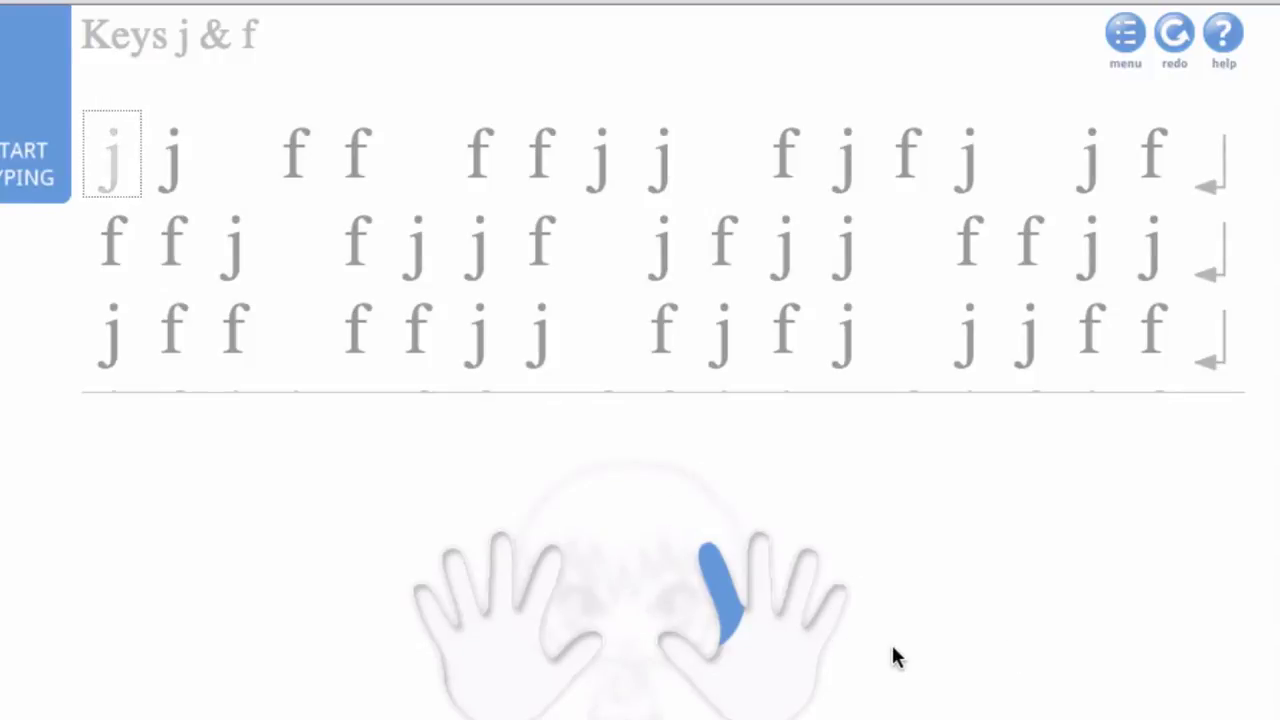
# Step: Type the j/f drill rows line by line, earning three stars at 26 WPM and 100% accuracy
pyautogui.write('jj')
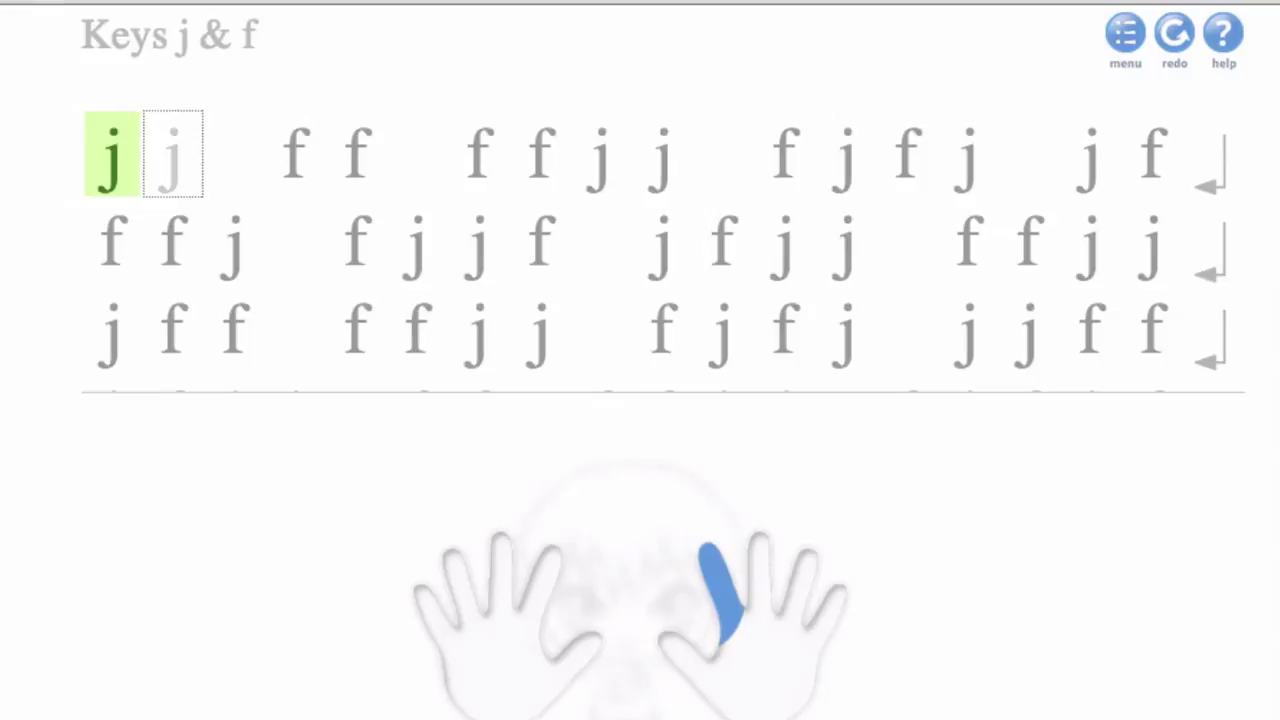
pyautogui.write(' ff ffjj fj')
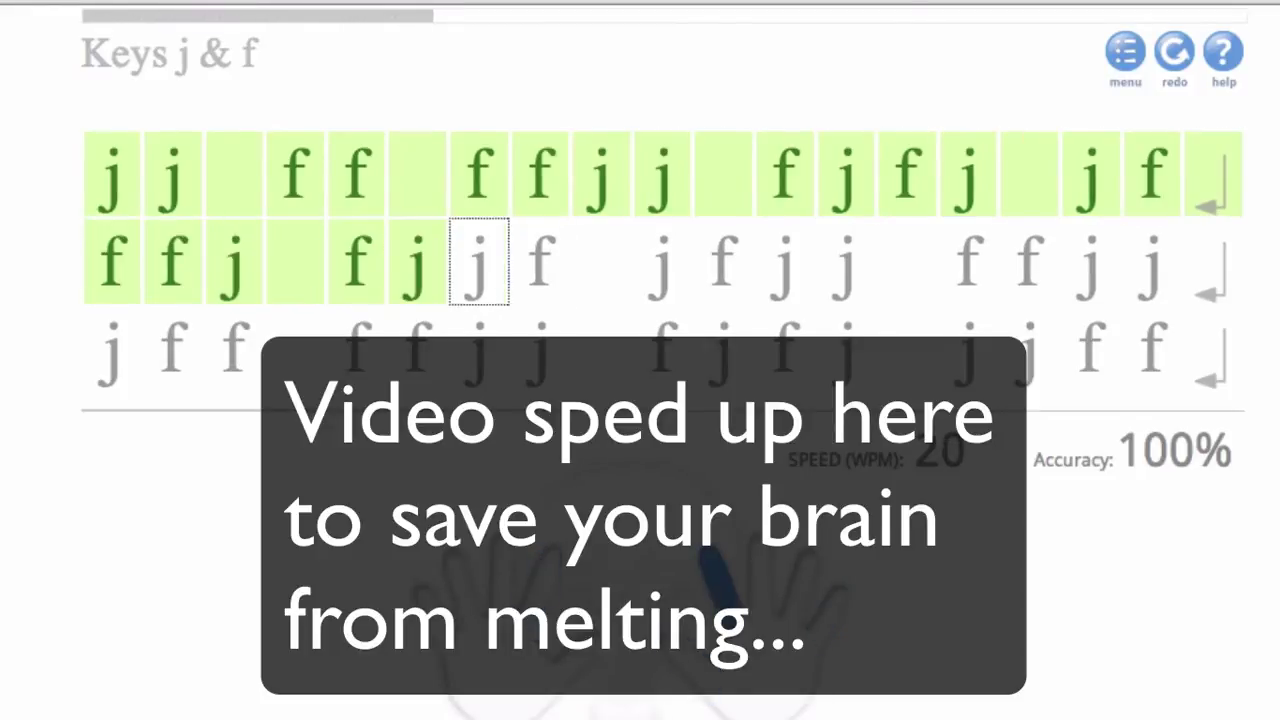
pyautogui.write('fjj ffjj')
pyautogui.press('Return')
pyautogui.write('jff ff')
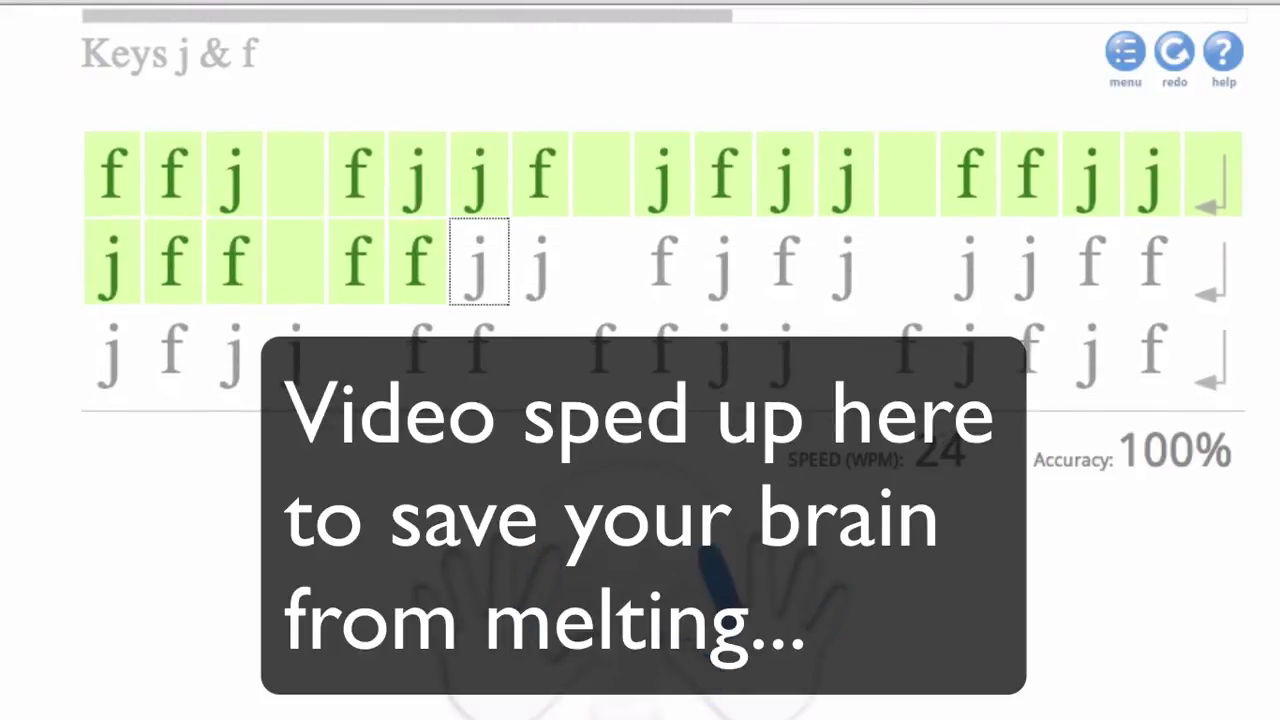
pyautogui.write('jj fjfj jjff')
pyautogui.press('Return')
pyautogui.write('jfjj ff ff')
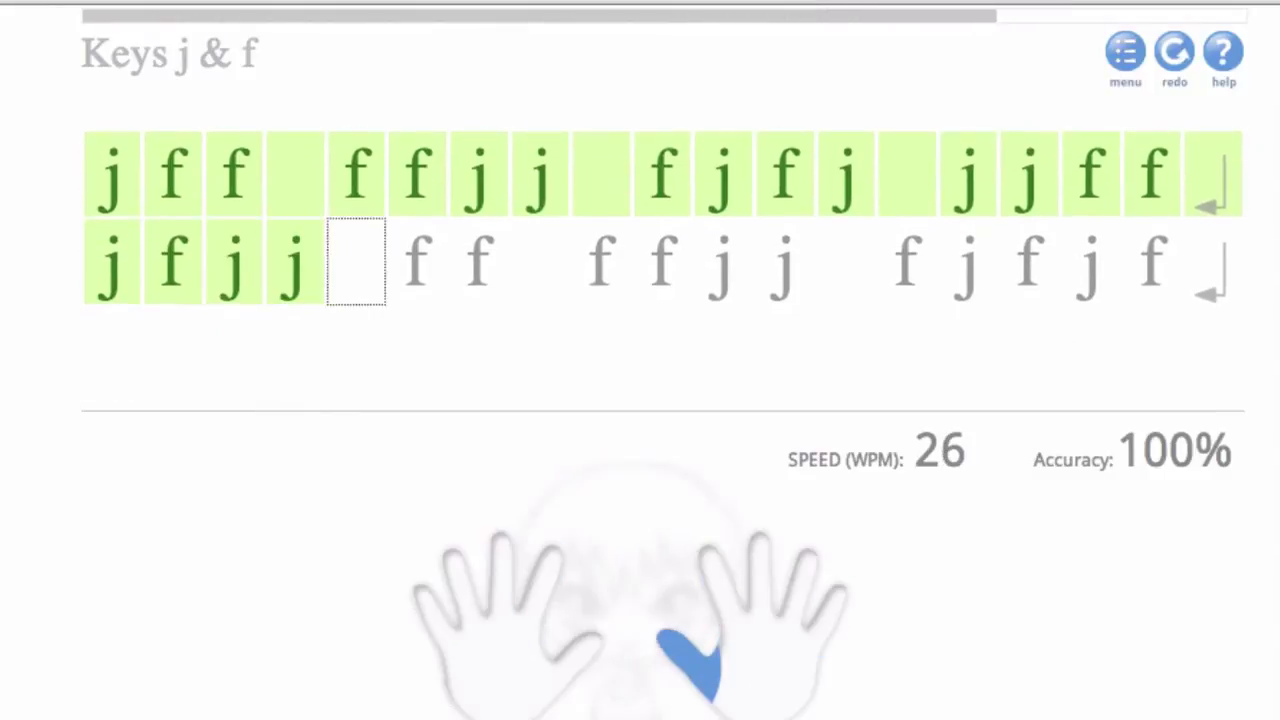
pyautogui.write('jj fjfjf')
pyautogui.press('Return')
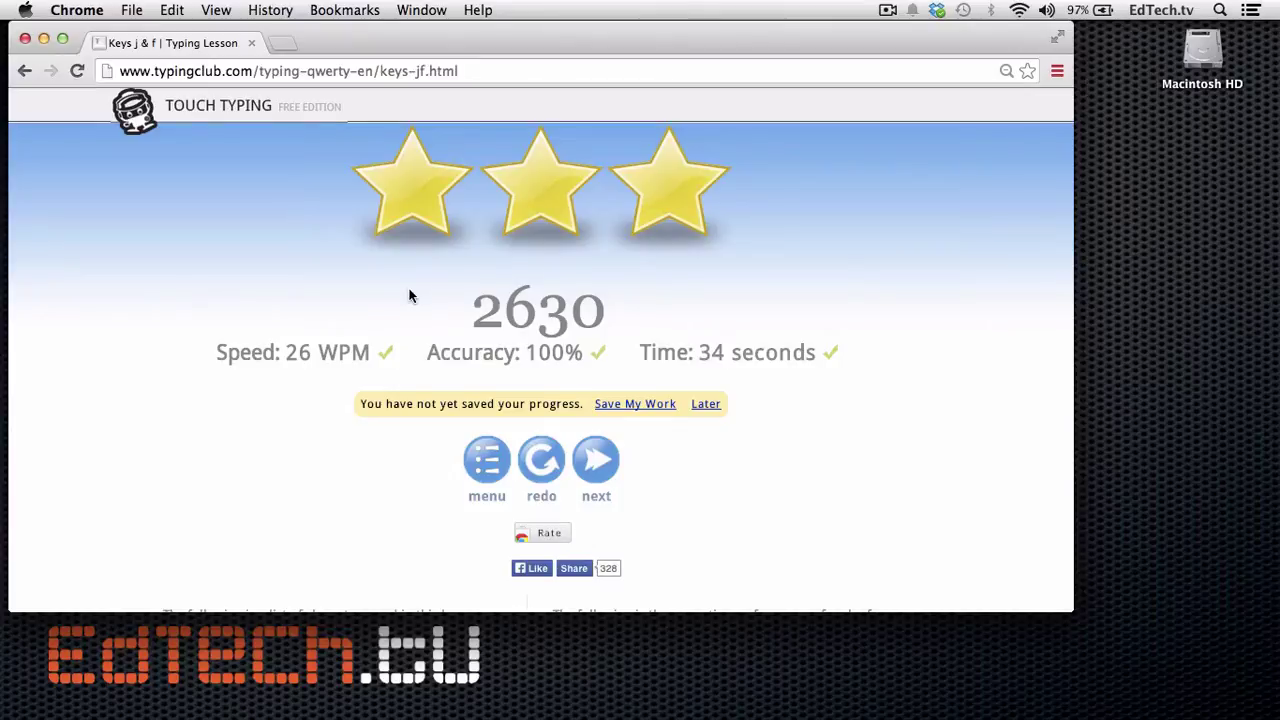
# Step: Return to the lesson list, page ahead to Advanced Level 1, and open lesson 46, Goal 30 WPM
pyautogui.click(487, 465)
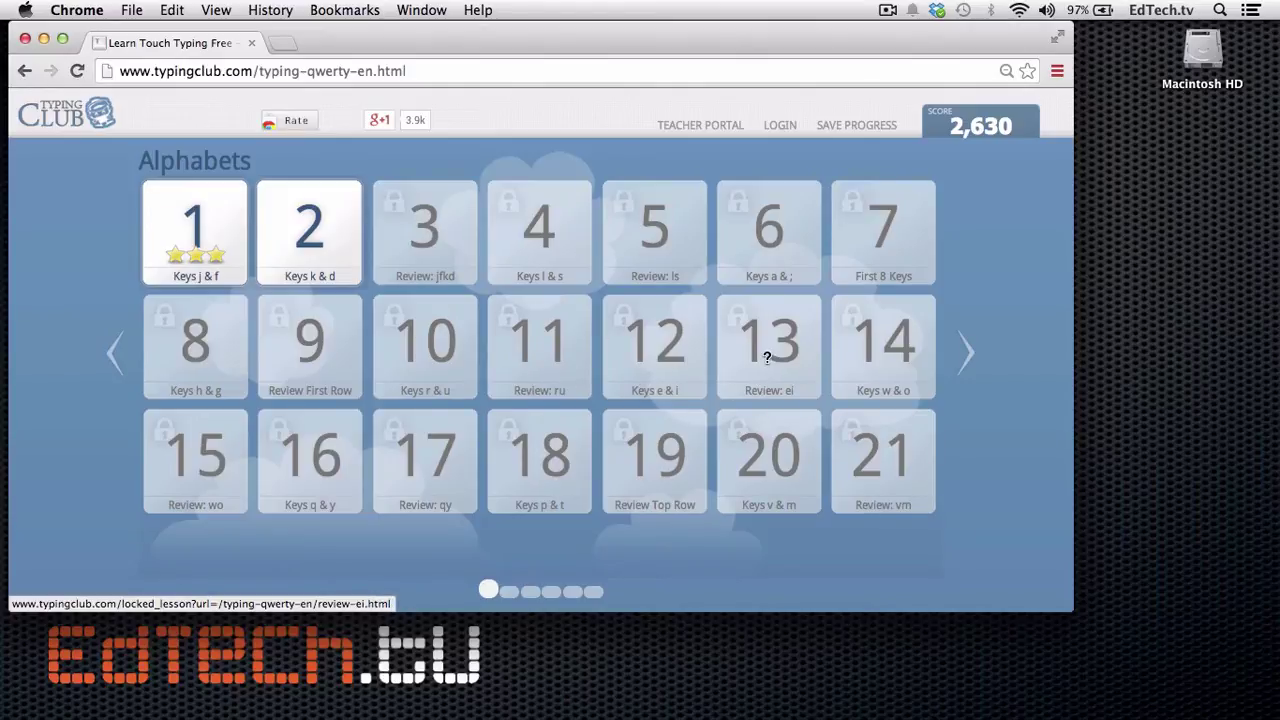
pyautogui.click(972, 355)
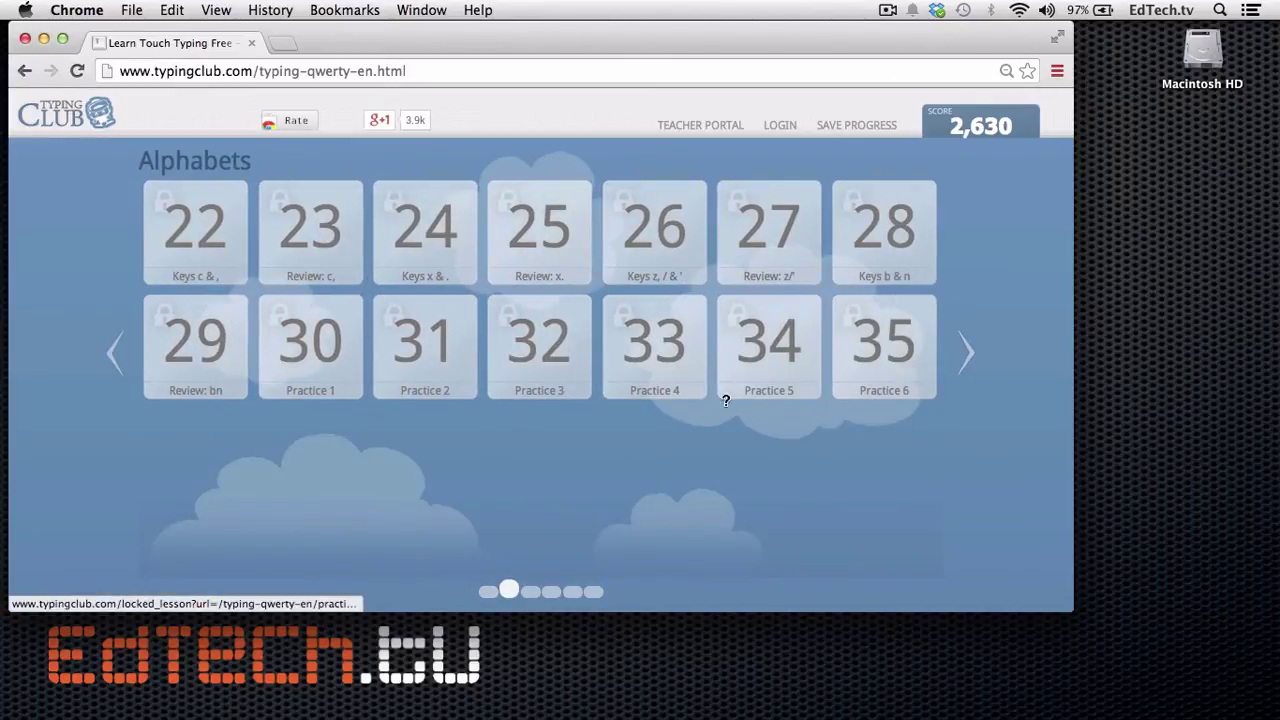
pyautogui.click(972, 352)
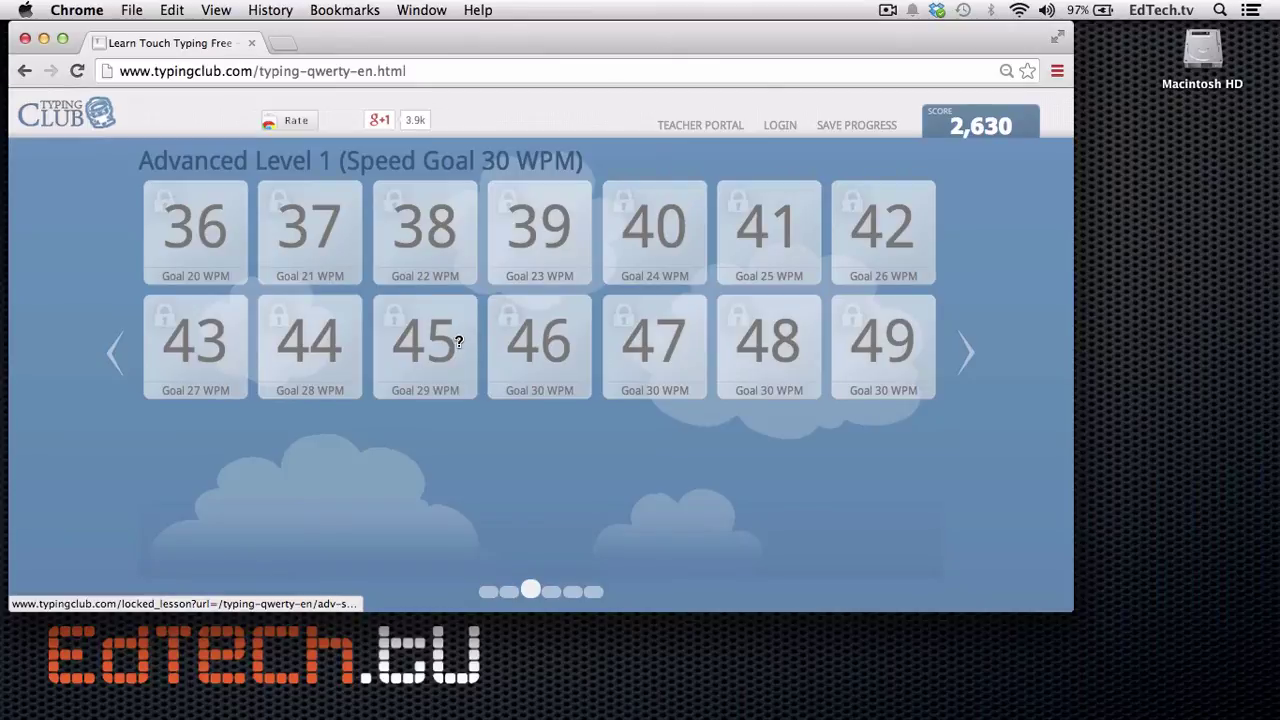
pyautogui.click(531, 355)
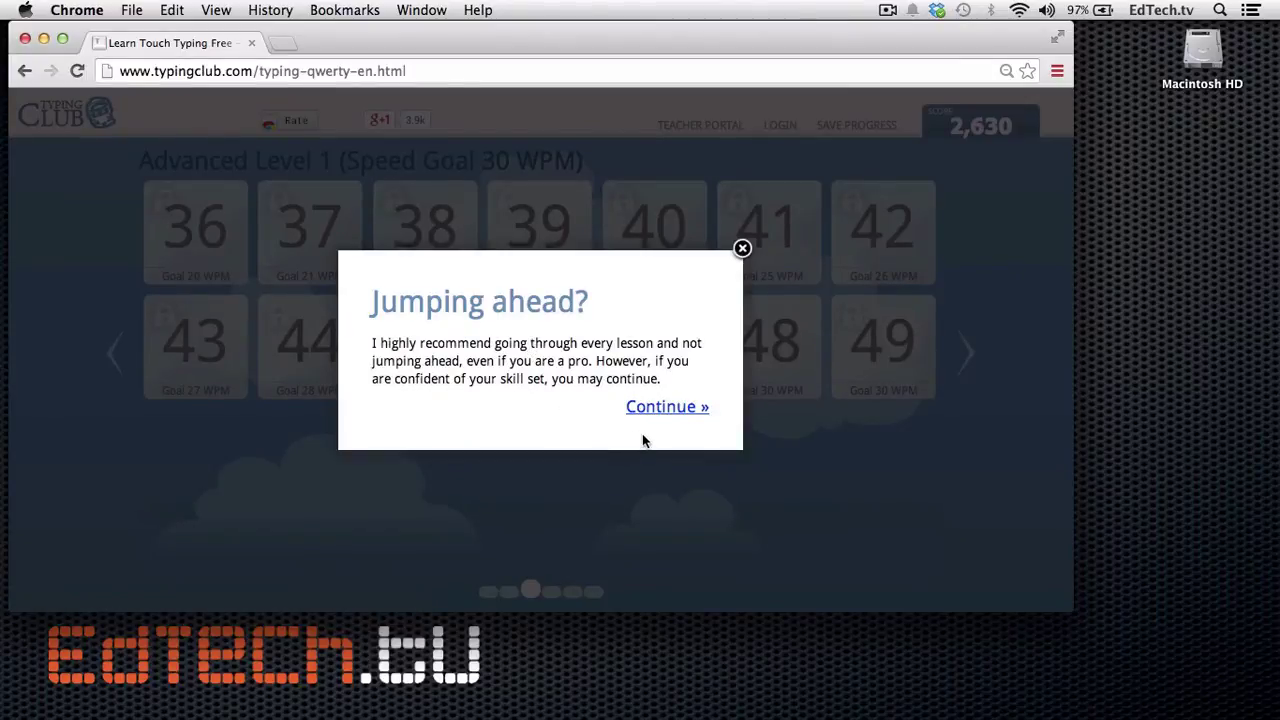
pyautogui.click(666, 406)
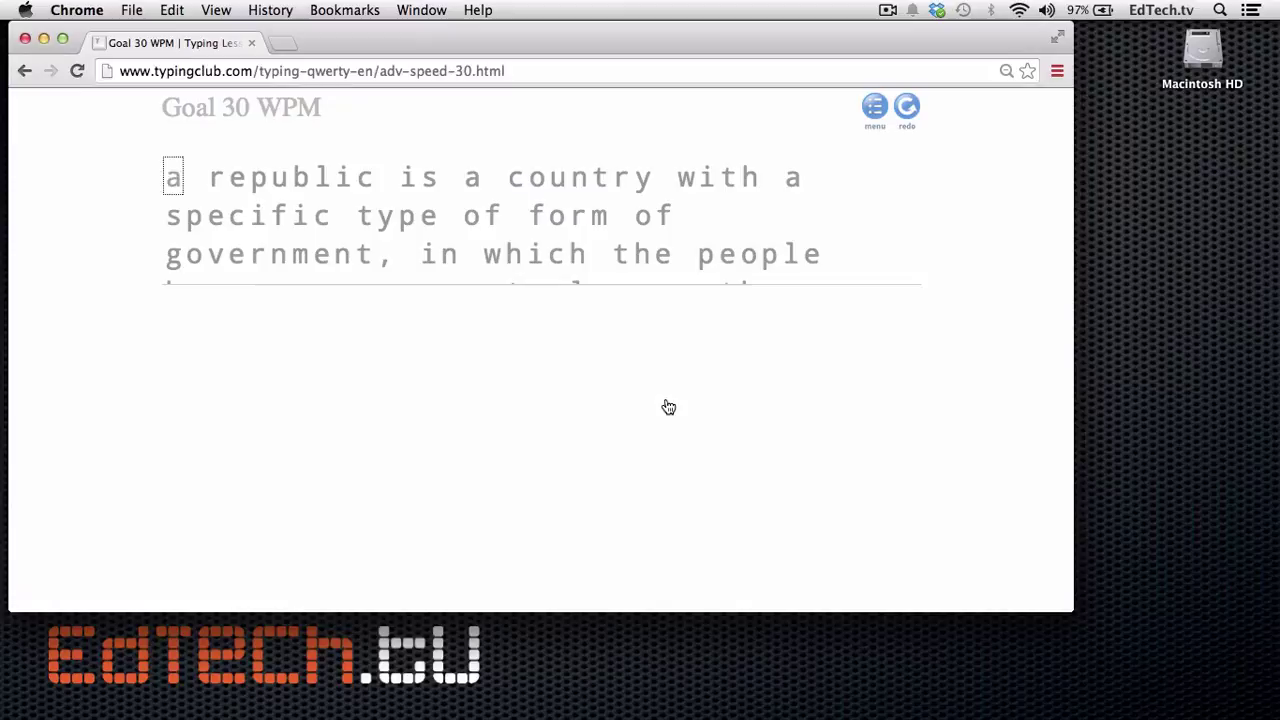
# Step: Type the Goal 30 WPM passage beginning 'a republic is a country with a spec'
pyautogui.write('a rep')
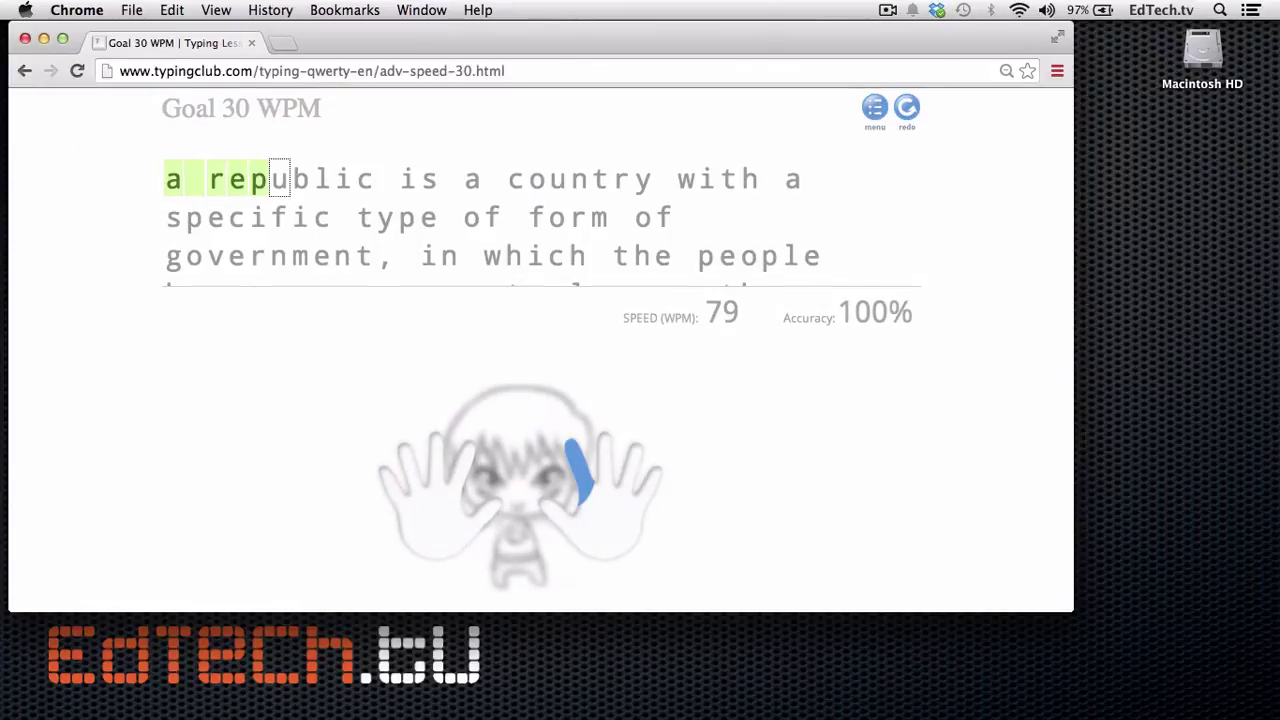
pyautogui.write('ublic is a cou')
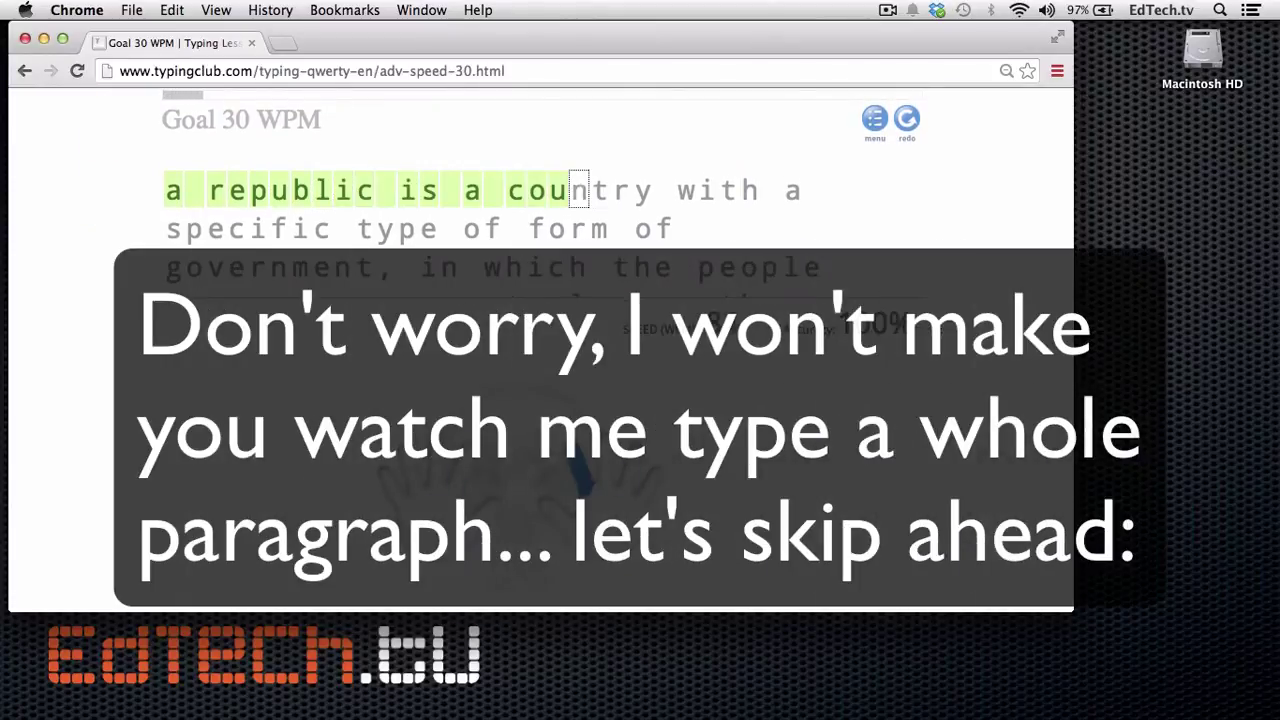
pyautogui.write('ntry with a sp')
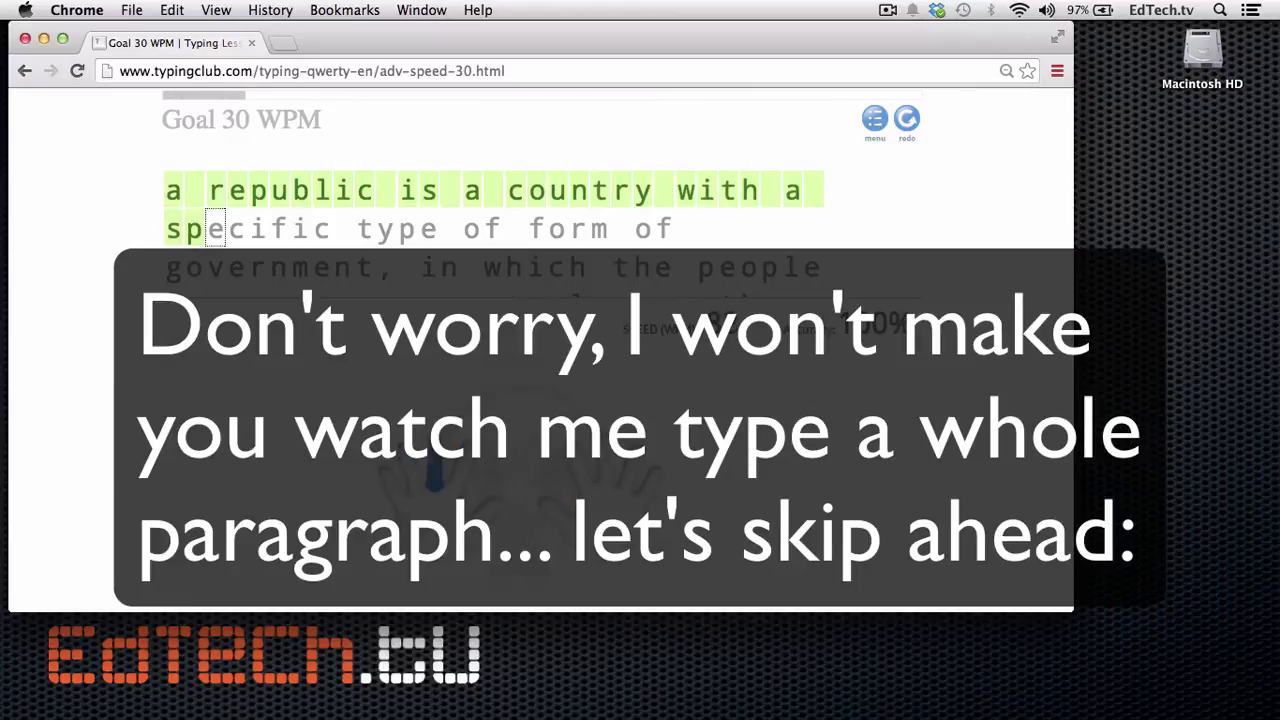
pyautogui.write('ec')
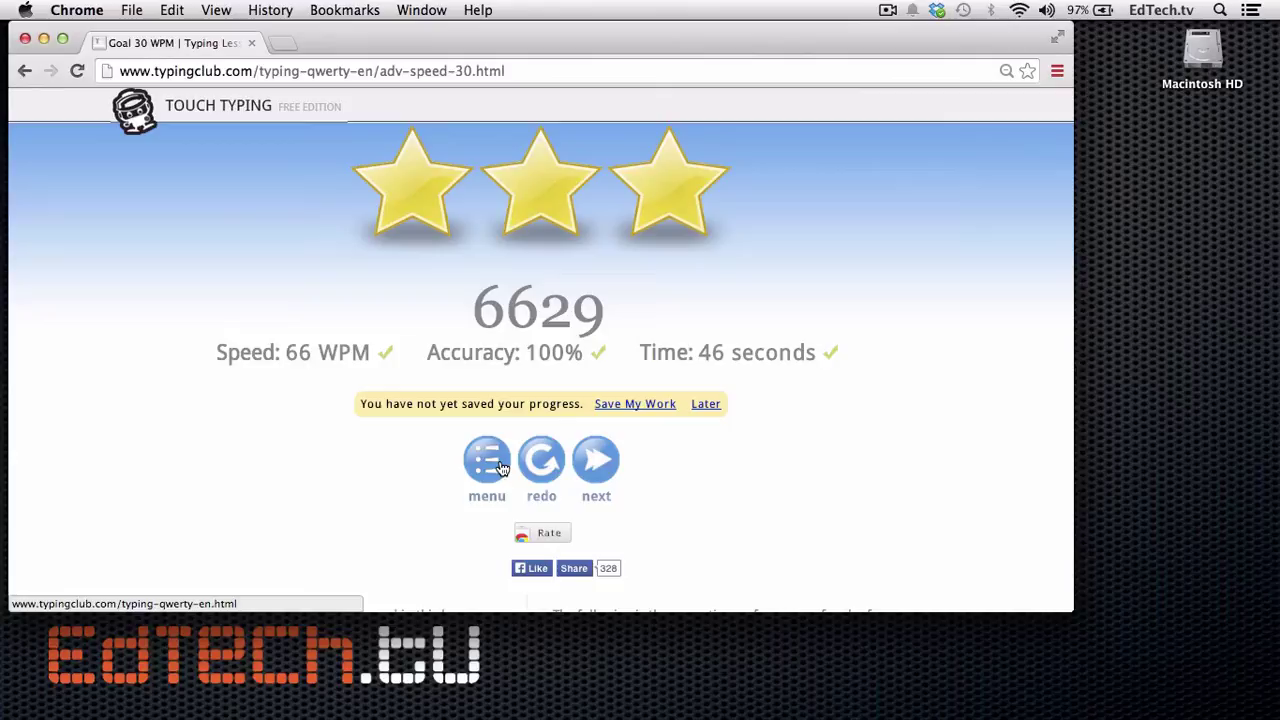
# Step: Review the Goal 30 WPM results: three stars, 66 WPM, 100% accuracy, 46 seconds, with per-character and per-finger stats
pyautogui.press('super+shift+2')
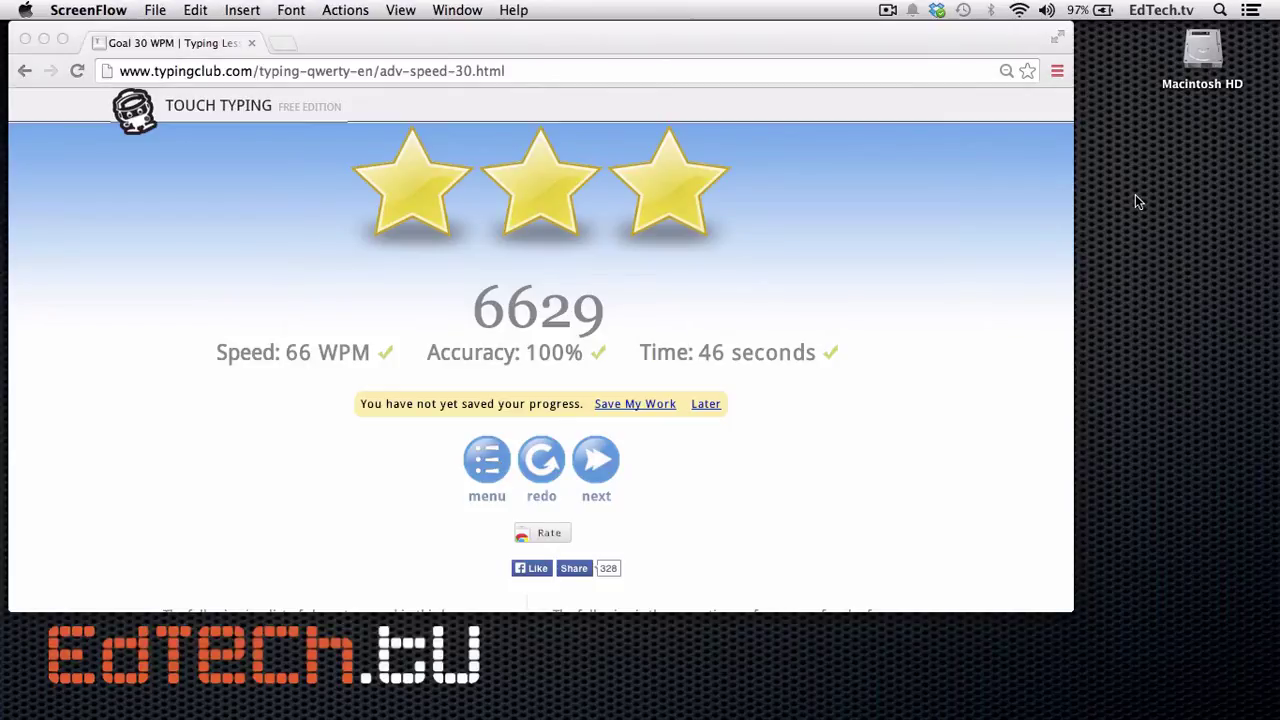
pyautogui.scroll(-5, 944, 395)
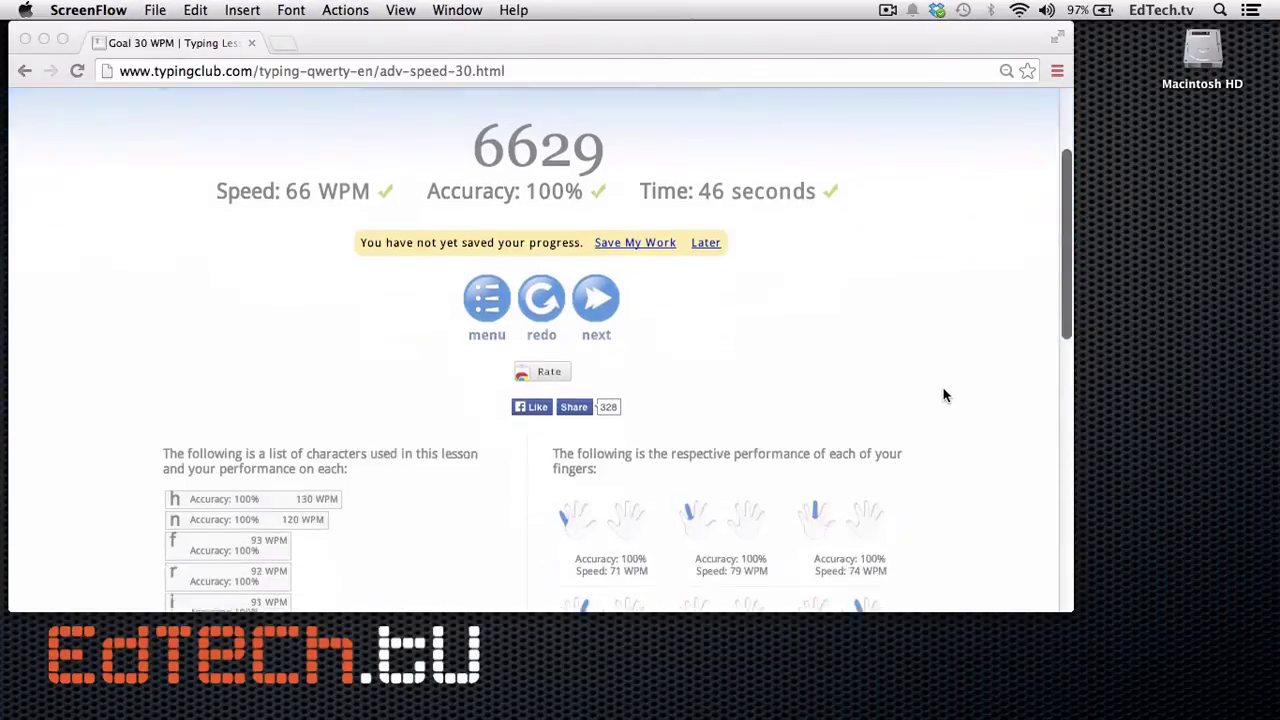
pyautogui.scroll(-1, 944, 395)
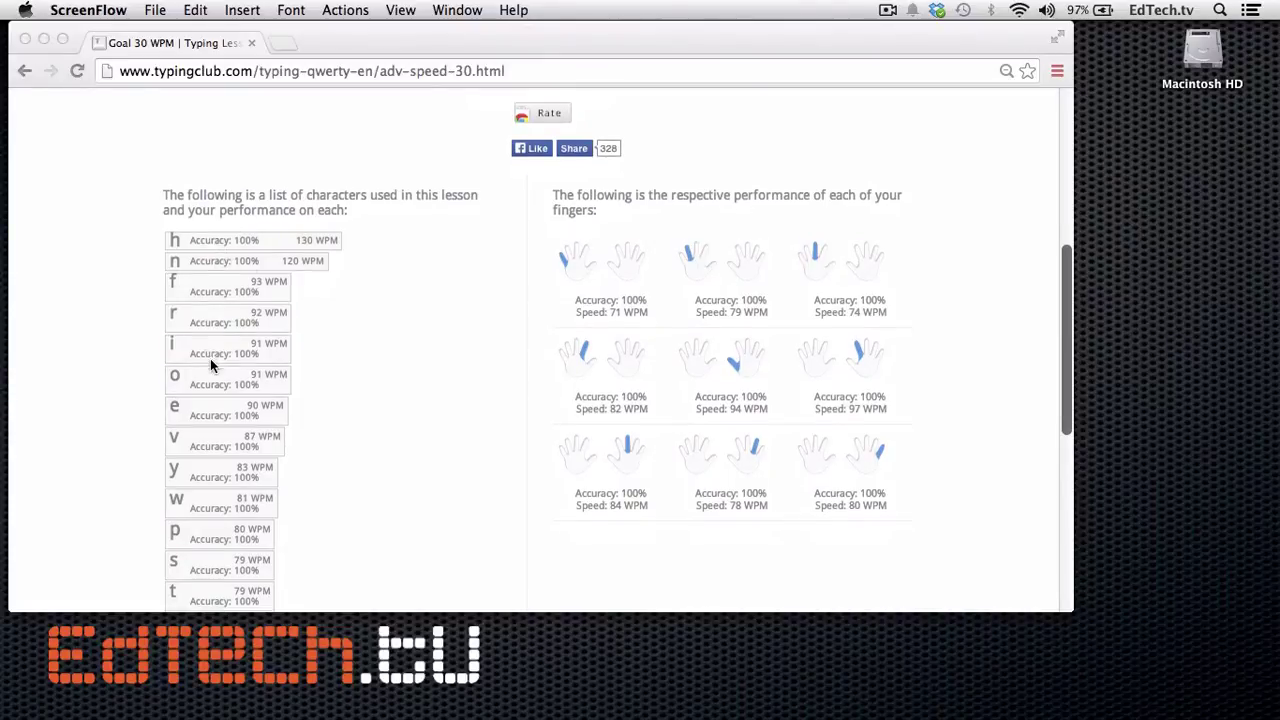
pyautogui.scroll(-5, 210, 365)
pyautogui.scroll(-6, 210, 363)
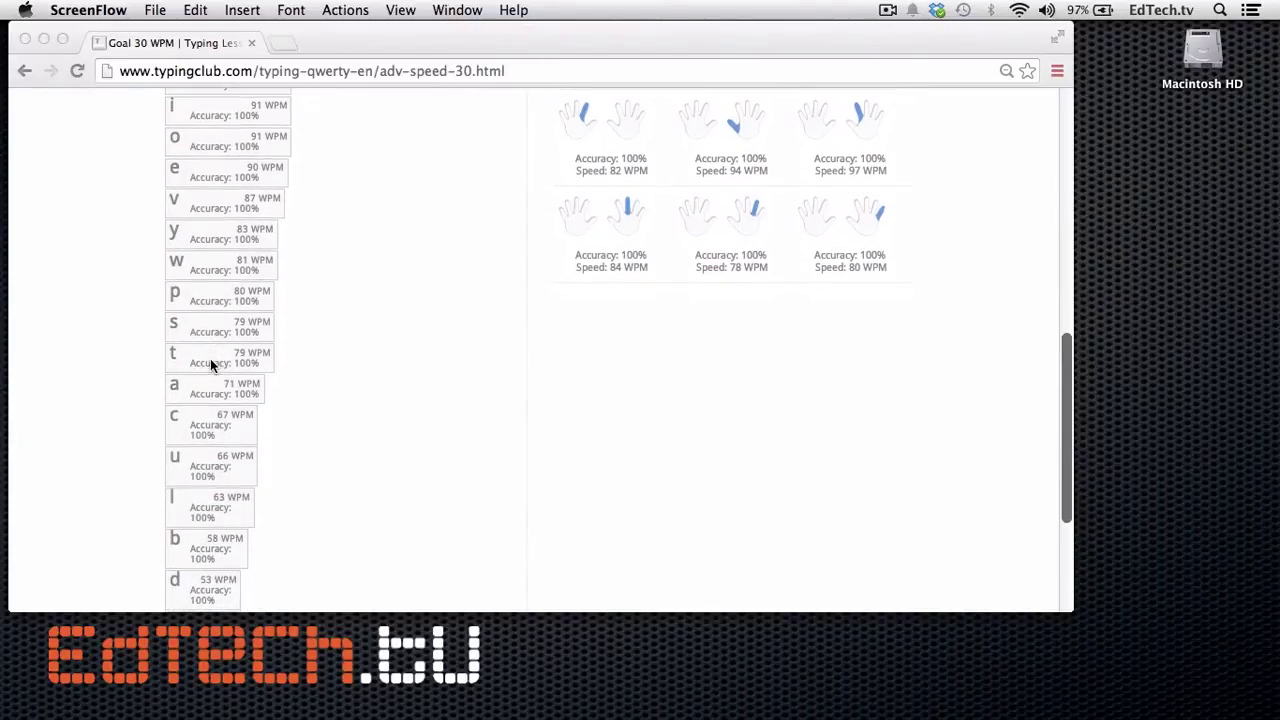
pyautogui.scroll(15, 210, 365)
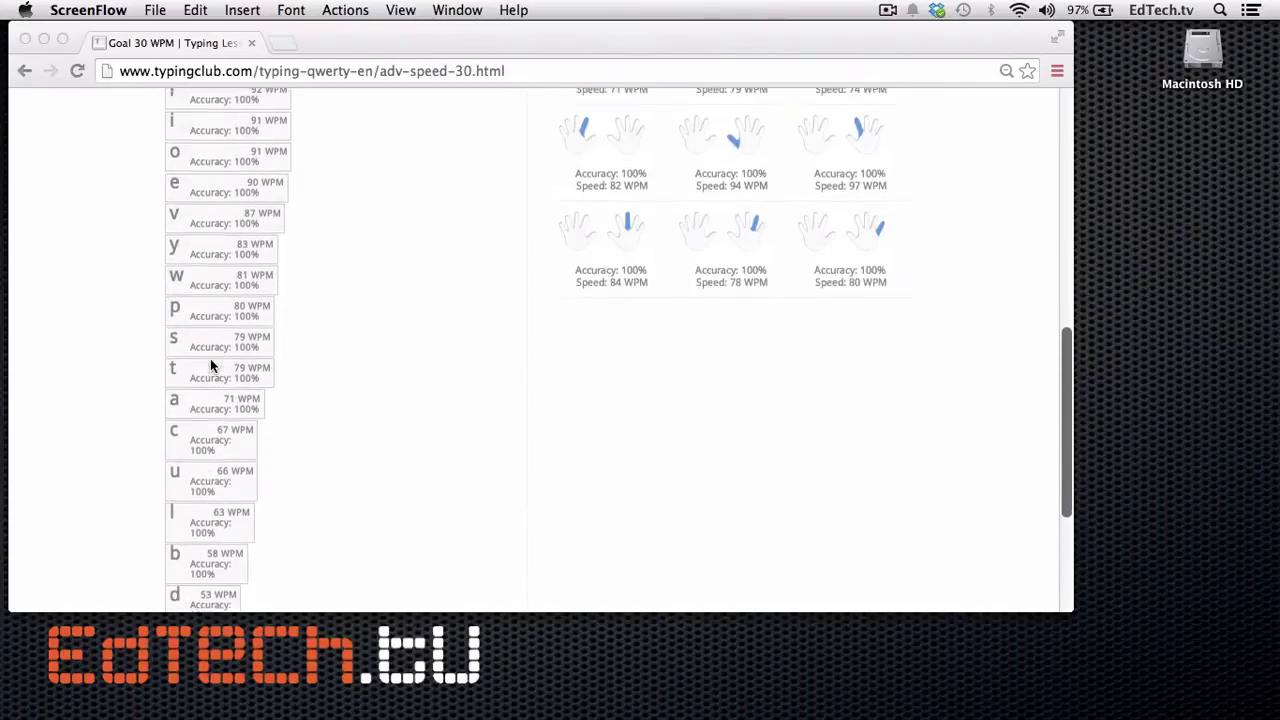
pyautogui.scroll(1, 210, 365)
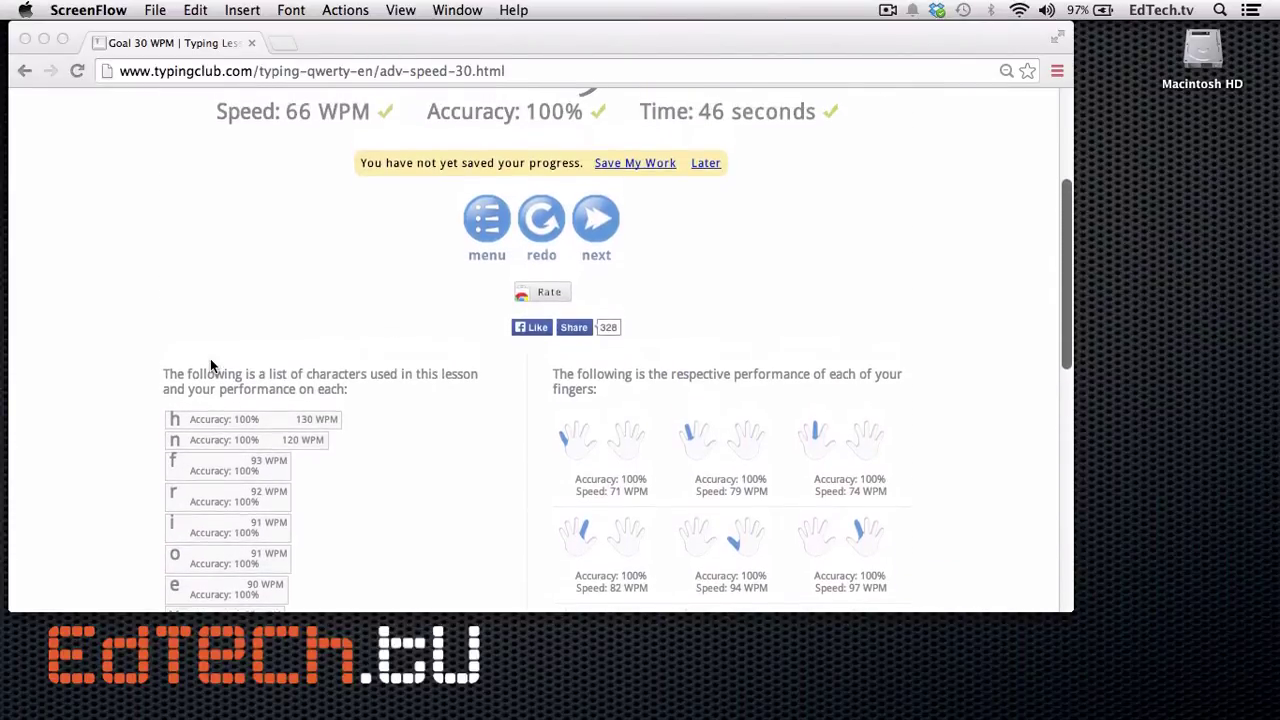
pyautogui.scroll(6, 210, 365)
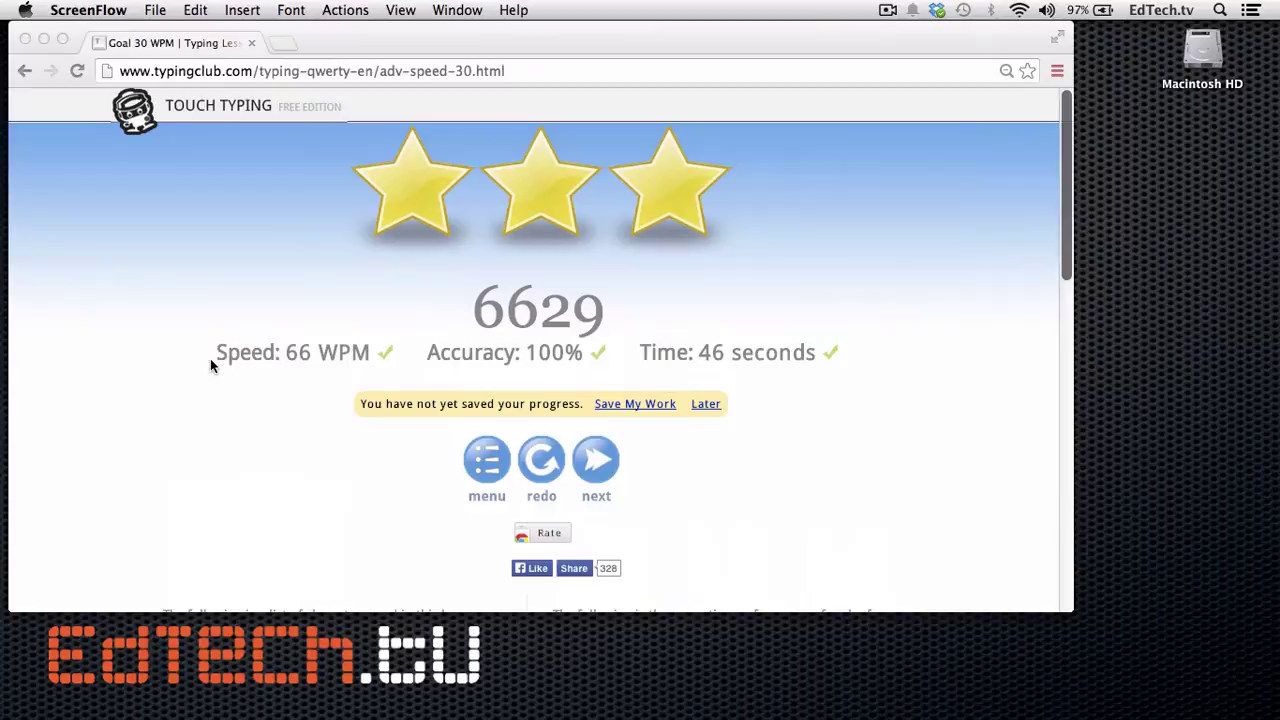
pyautogui.scroll(-7, 210, 365)
pyautogui.scroll(-12, 210, 365)
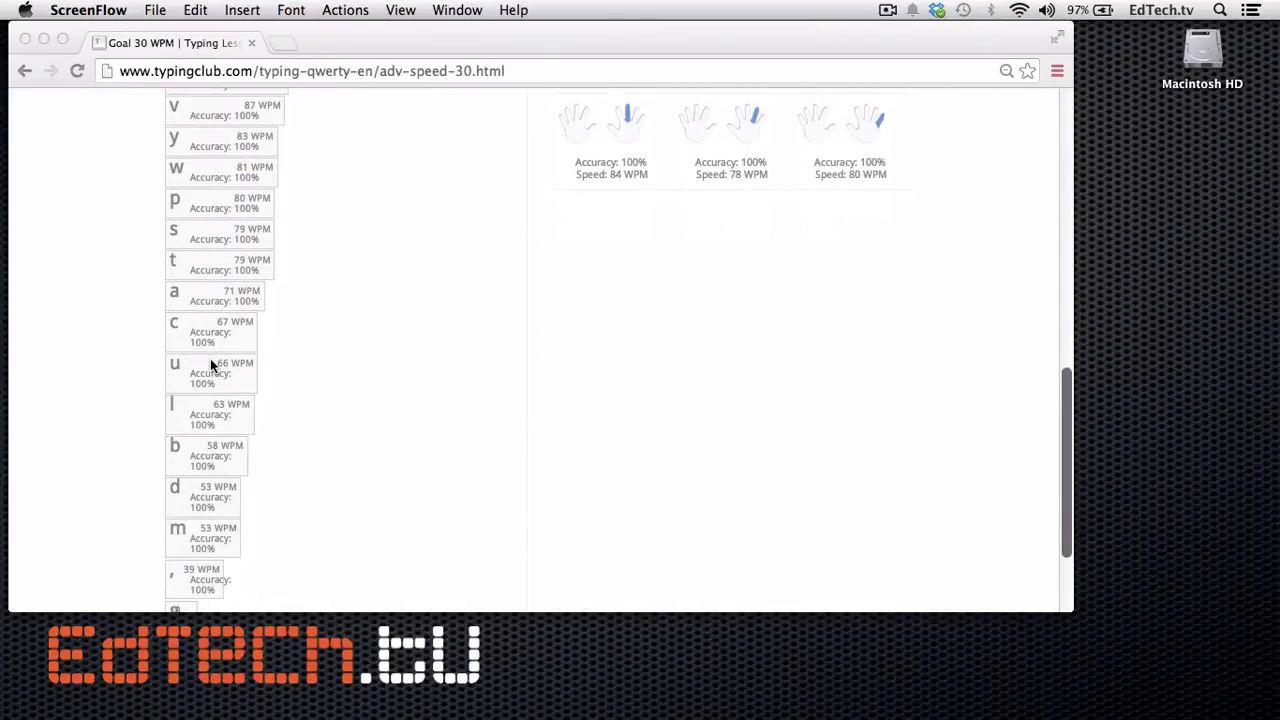
pyautogui.scroll(15, 210, 365)
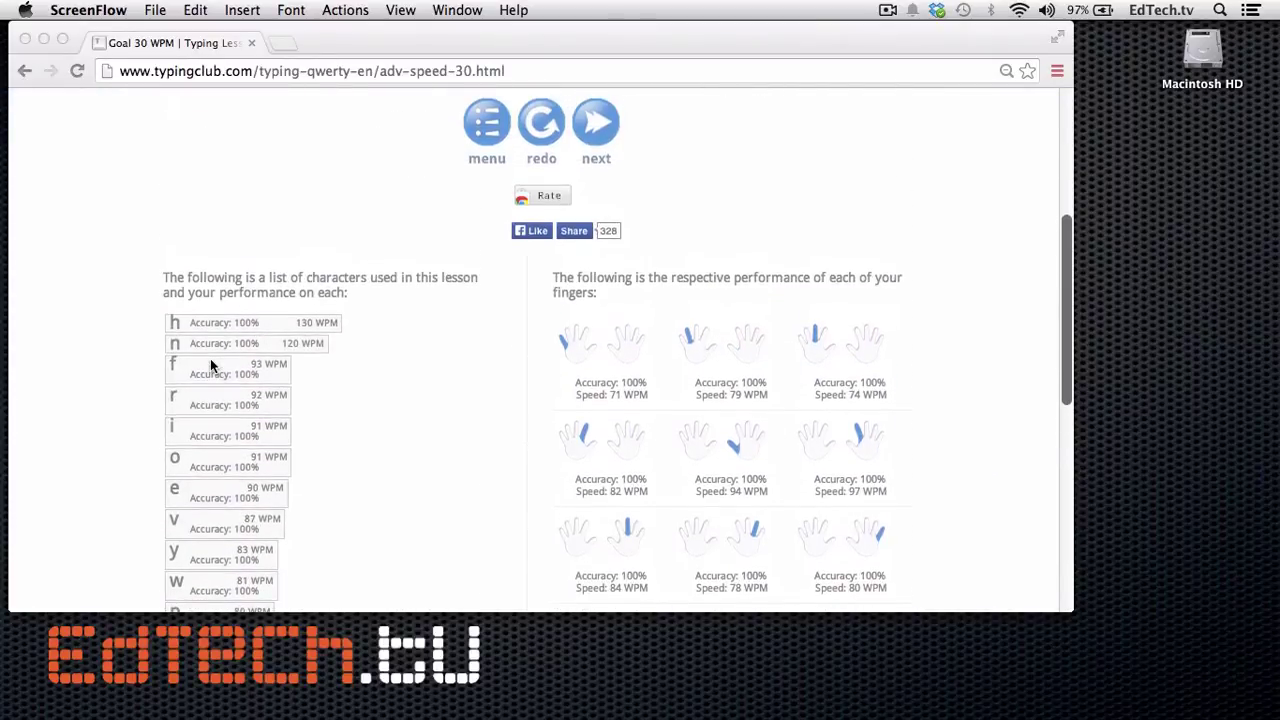
pyautogui.scroll(4, 210, 366)
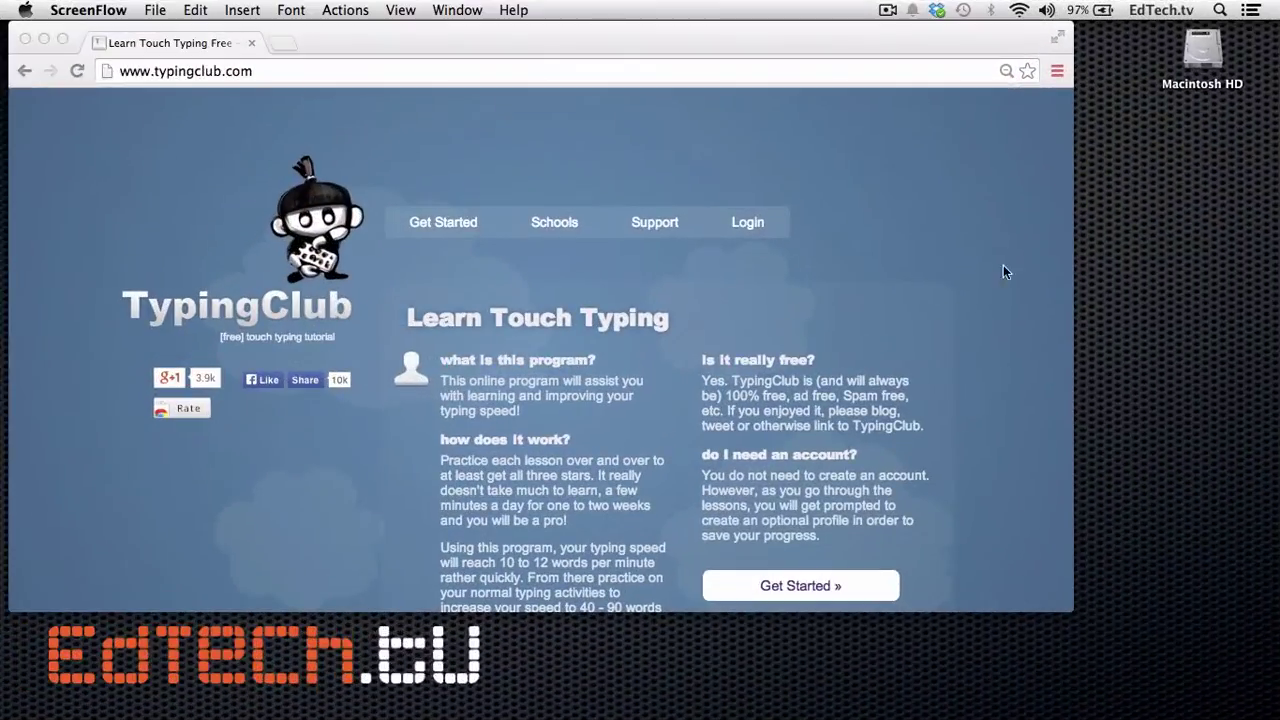
# Step: Go to the login page and load the school portal address edtechtv.typingclub.com
pyautogui.click(738, 224)
pyautogui.click(748, 223)
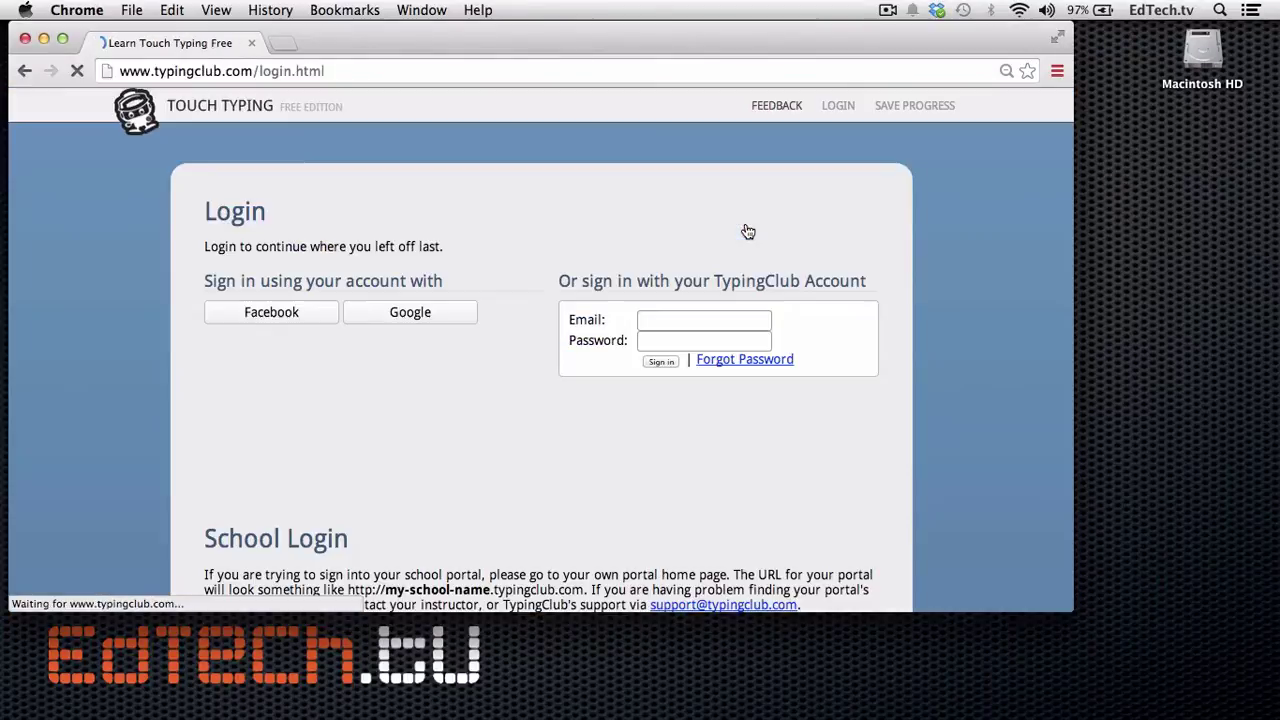
pyautogui.scroll(-2, 579, 428)
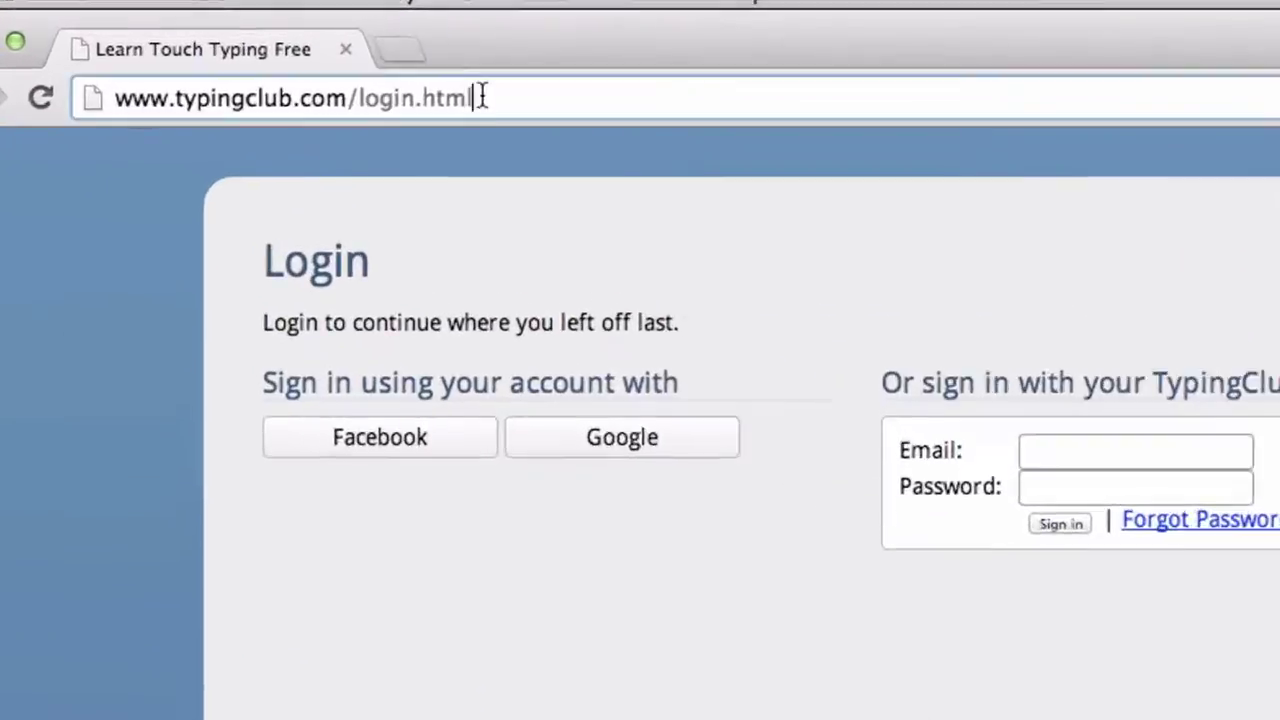
pyautogui.click(326, 71)
pyautogui.write('http://edtechtv/')
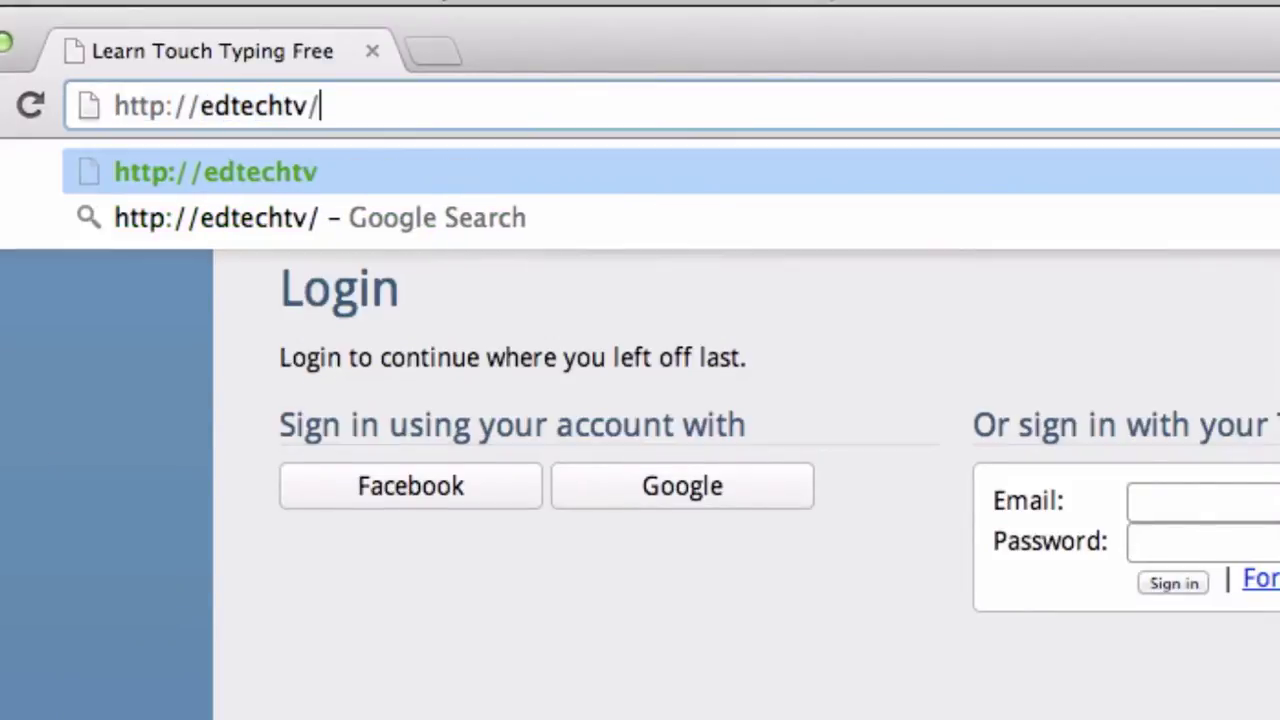
pyautogui.press('BackSpace')
pyautogui.write('.typingclub.')
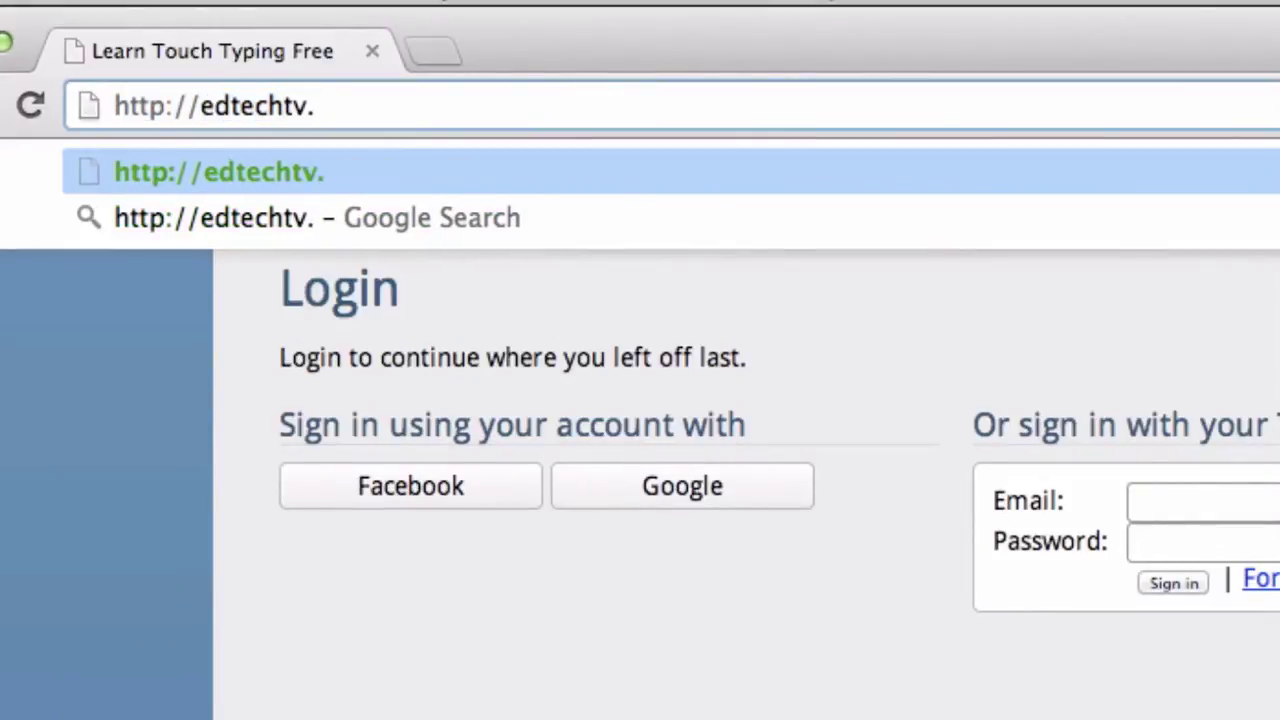
pyautogui.write('com')
pyautogui.press('Return')
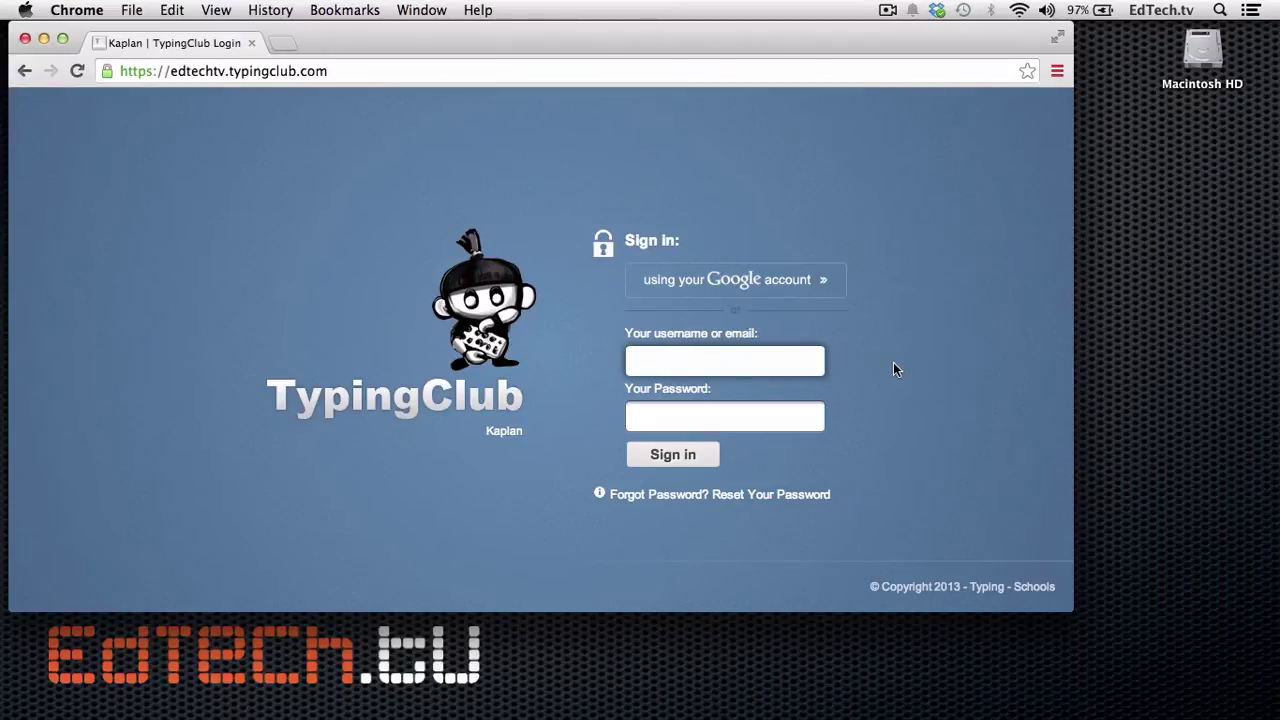
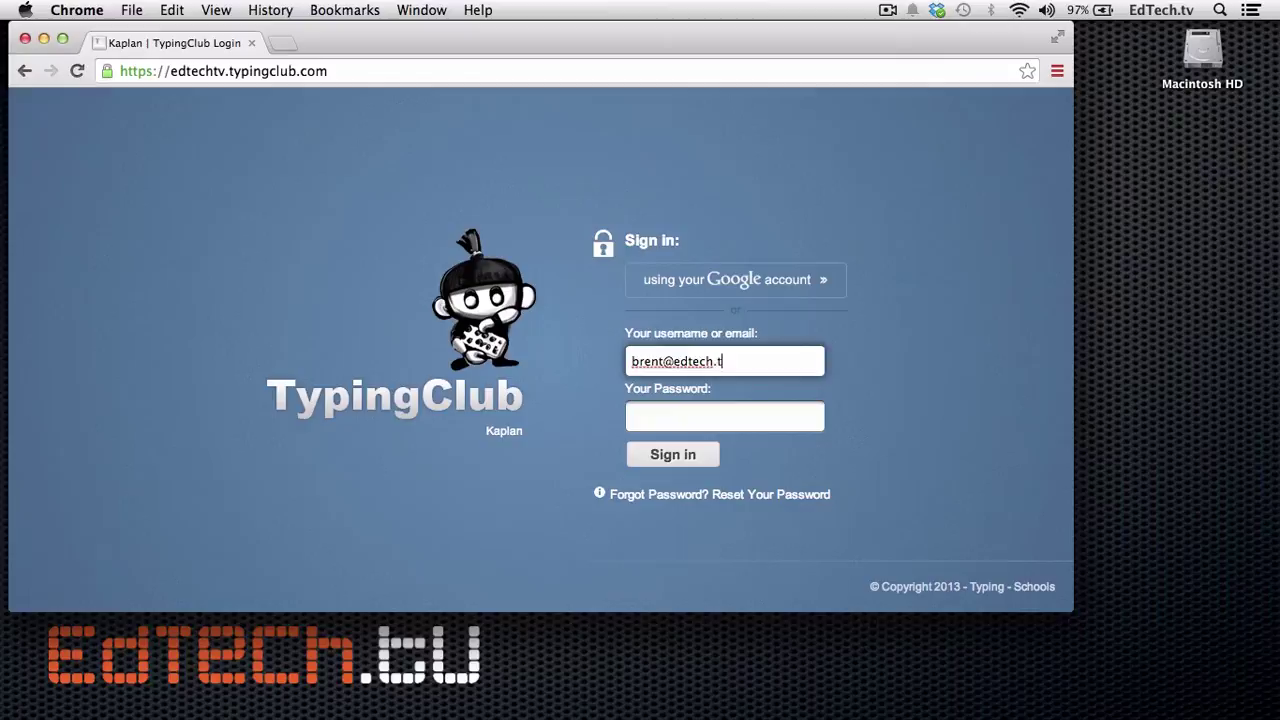
# Step: Sign in with the administrator's e-mail and password
pyautogui.press('Tab')
pyautogui.write('•••••')
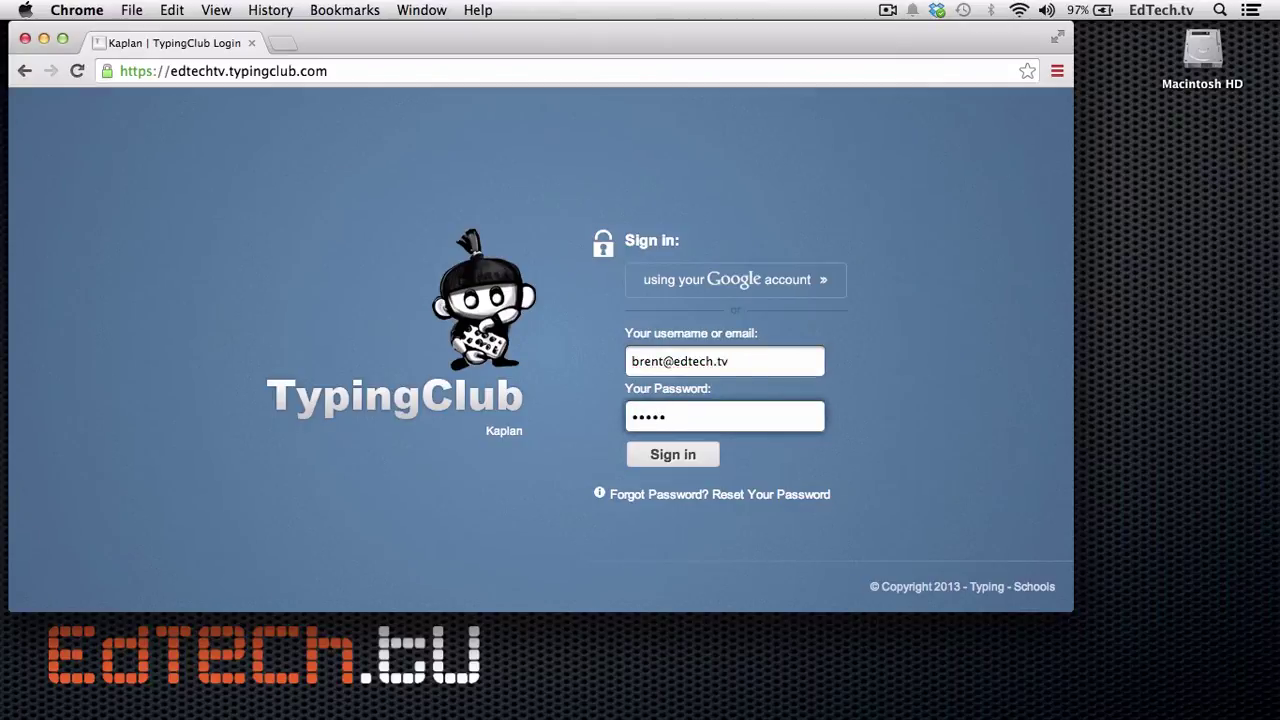
pyautogui.write('•••')
pyautogui.click(675, 460)
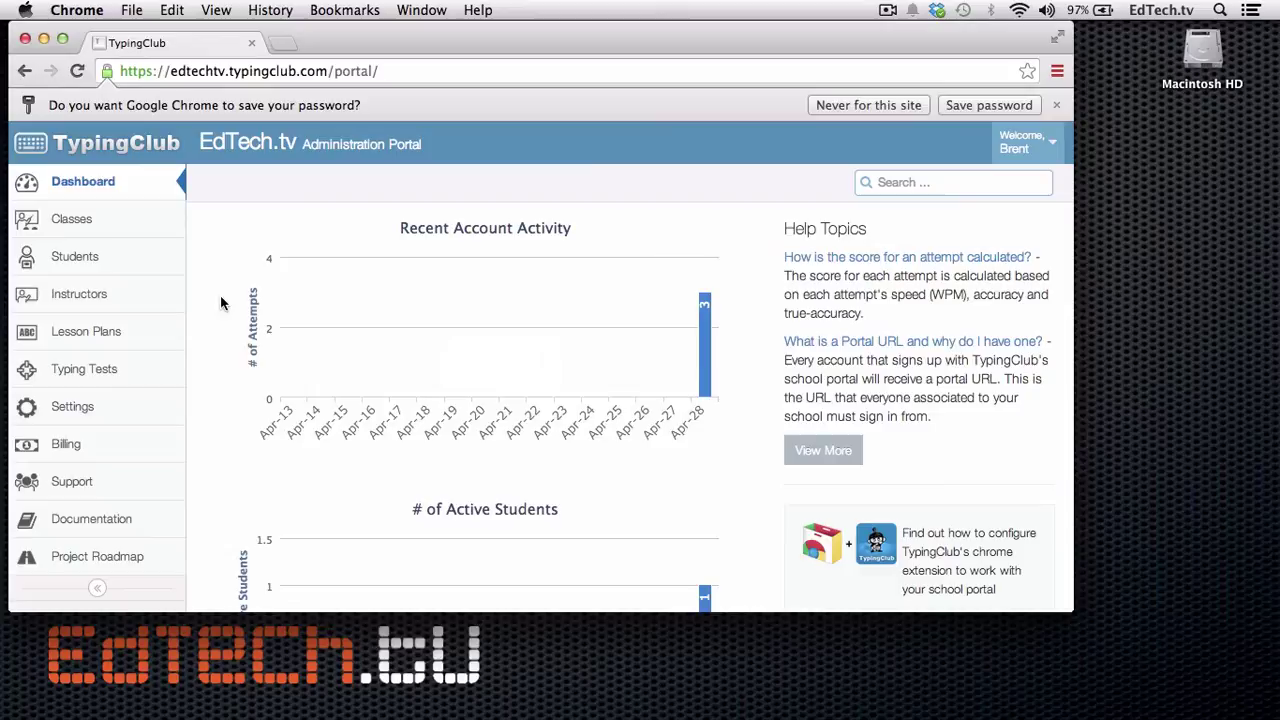
# Step: On the Students page, look over the add-student form, its grade list and the bulk import steps
pyautogui.click(92, 263)
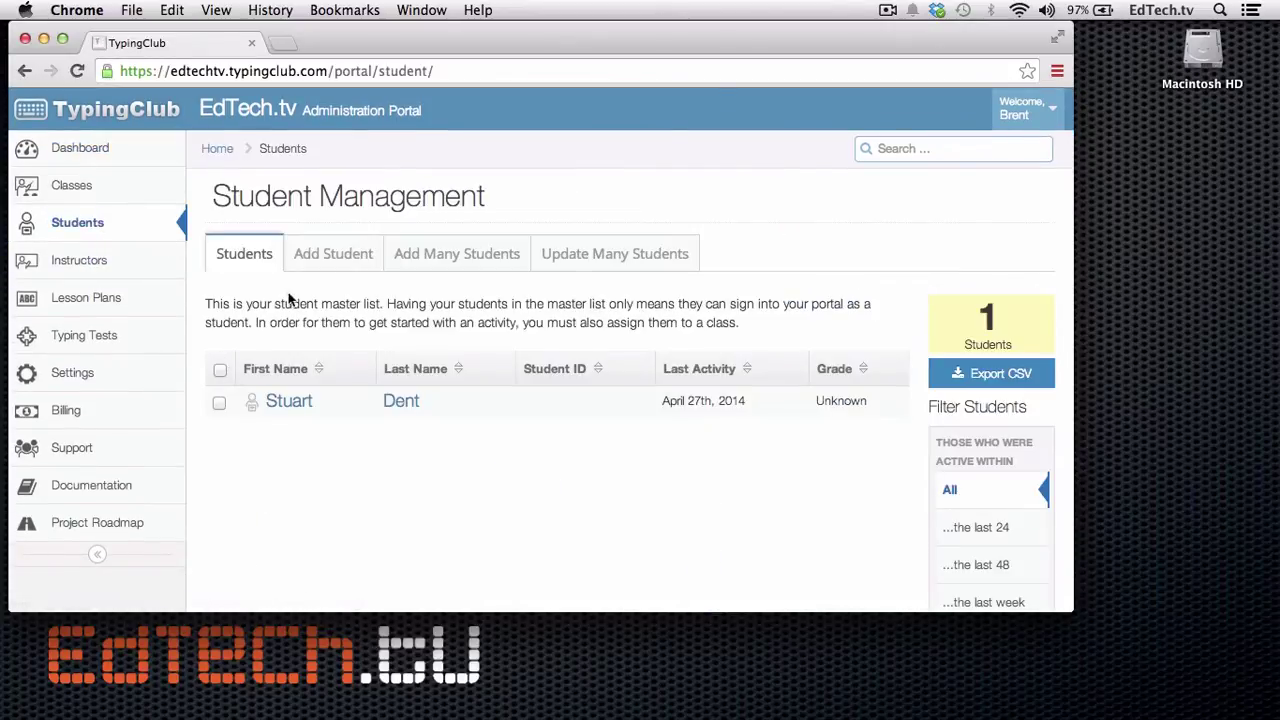
pyautogui.click(320, 257)
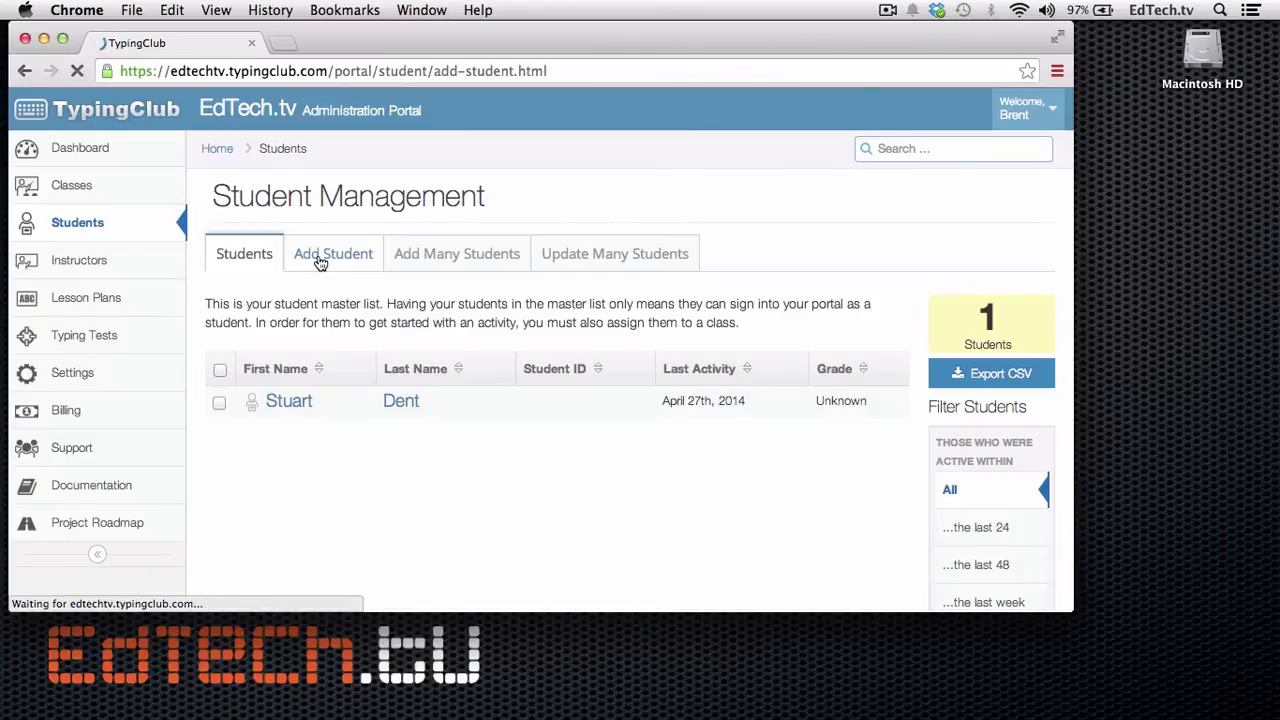
pyautogui.scroll(-3, 335, 385)
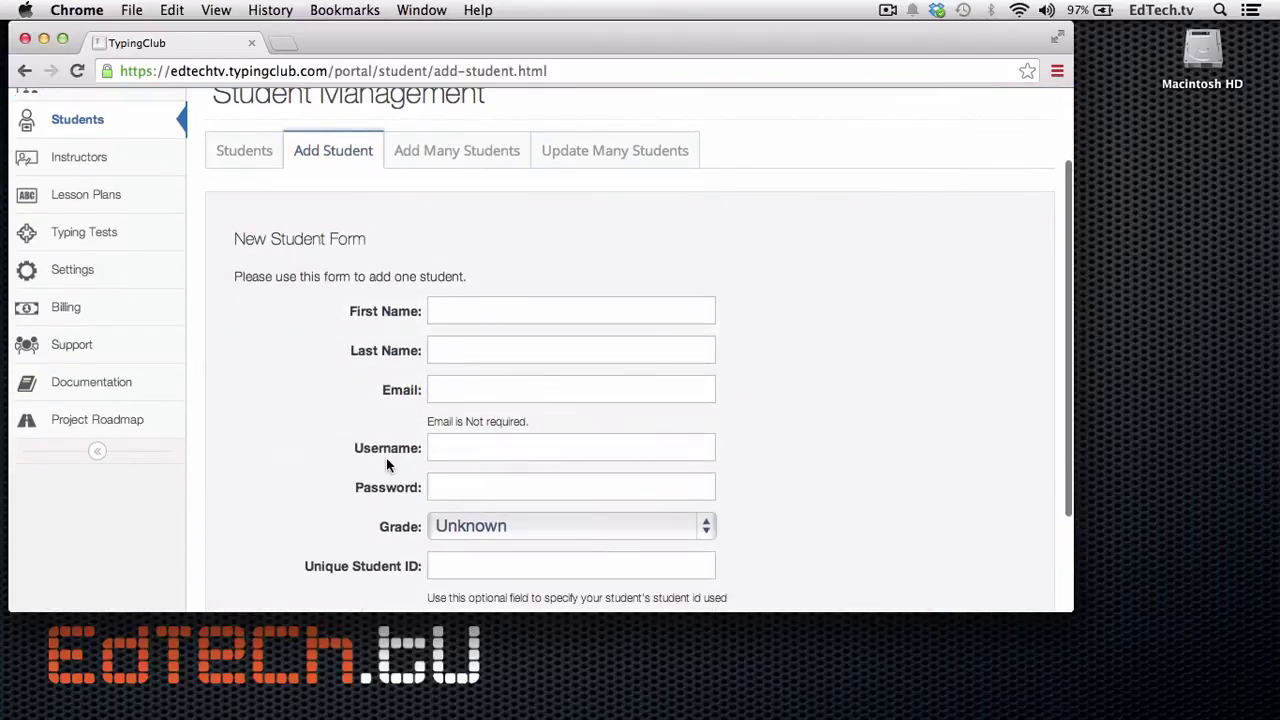
pyautogui.scroll(-2, 386, 457)
pyautogui.click(467, 443)
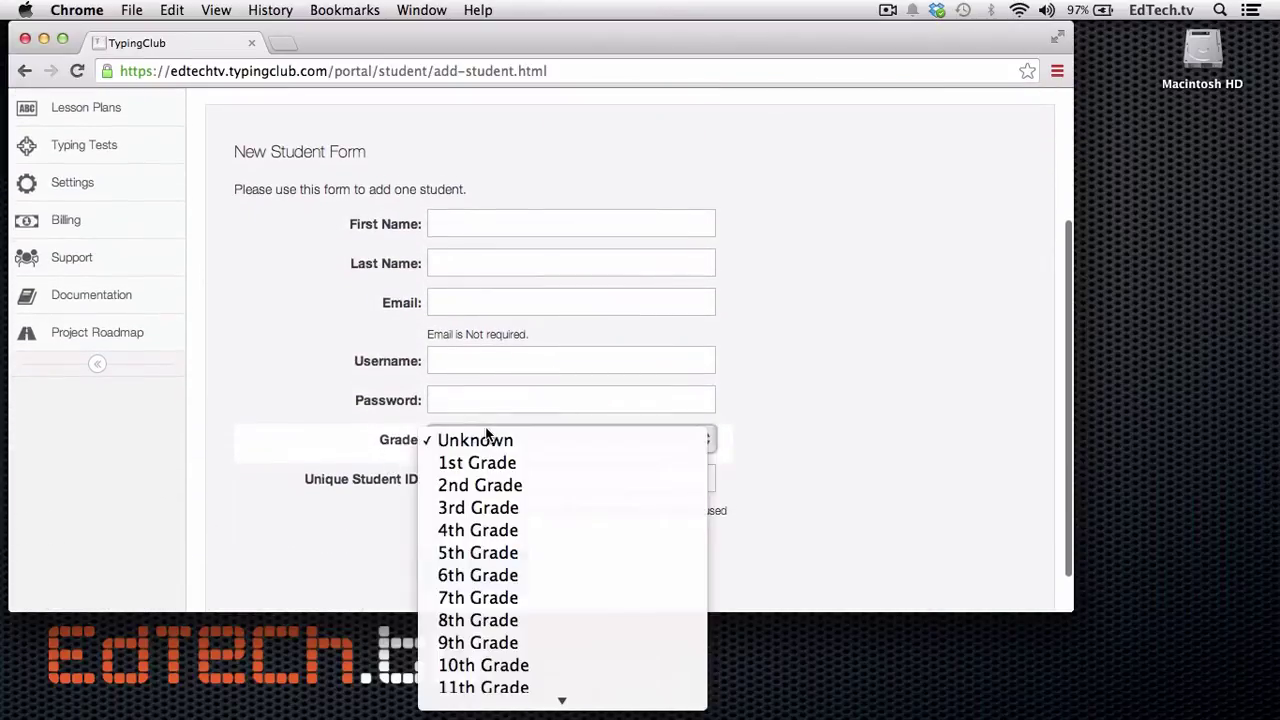
pyautogui.click(331, 502)
pyautogui.scroll(5, 331, 502)
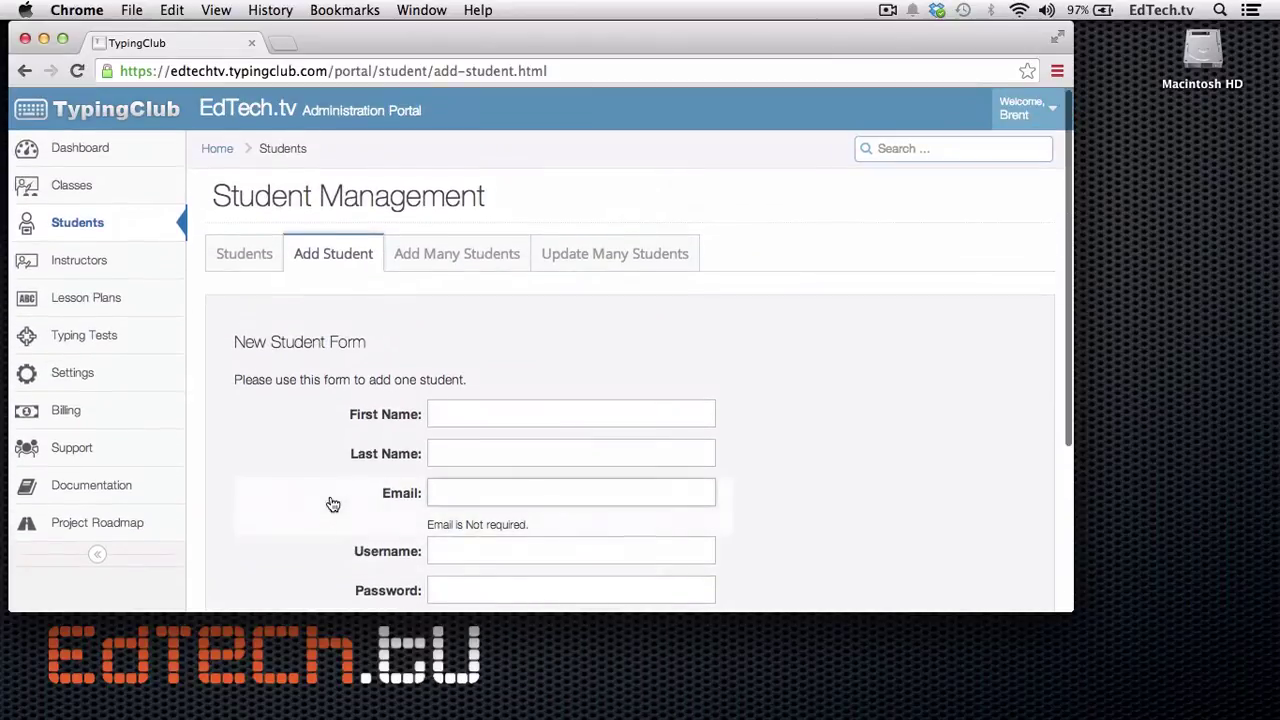
pyautogui.click(467, 252)
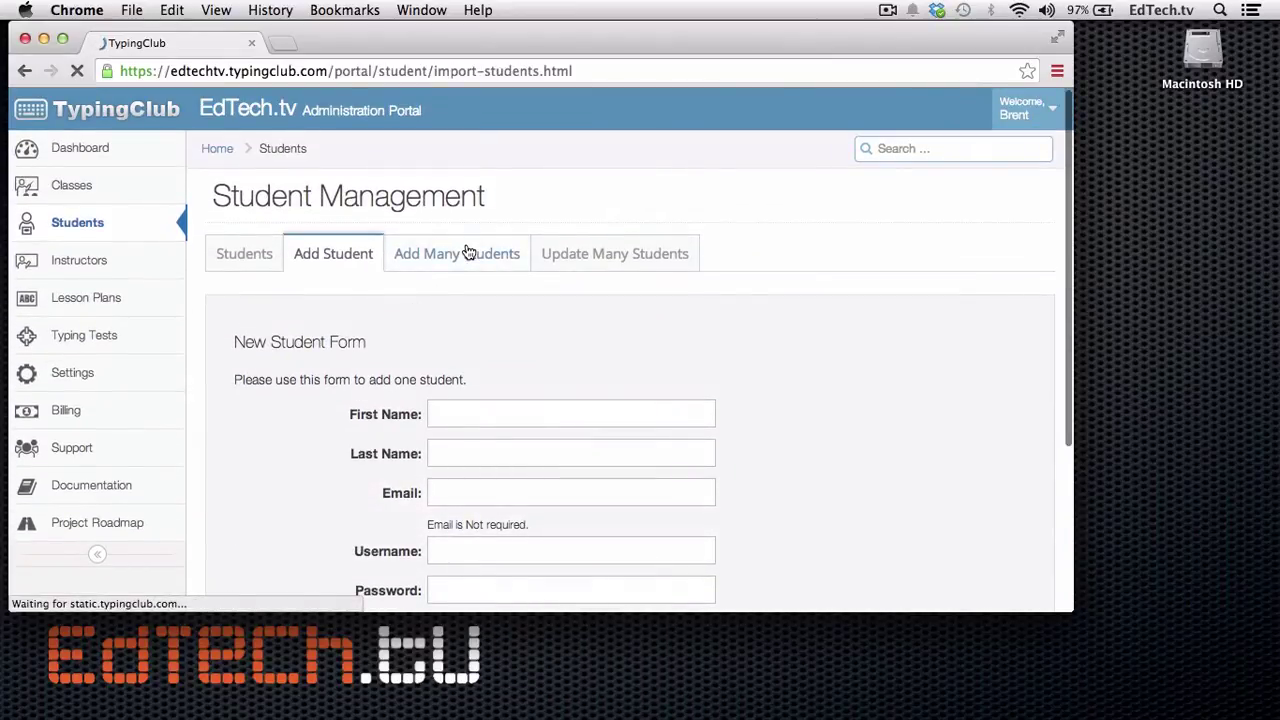
pyautogui.scroll(-4, 420, 368)
pyautogui.scroll(4, 420, 370)
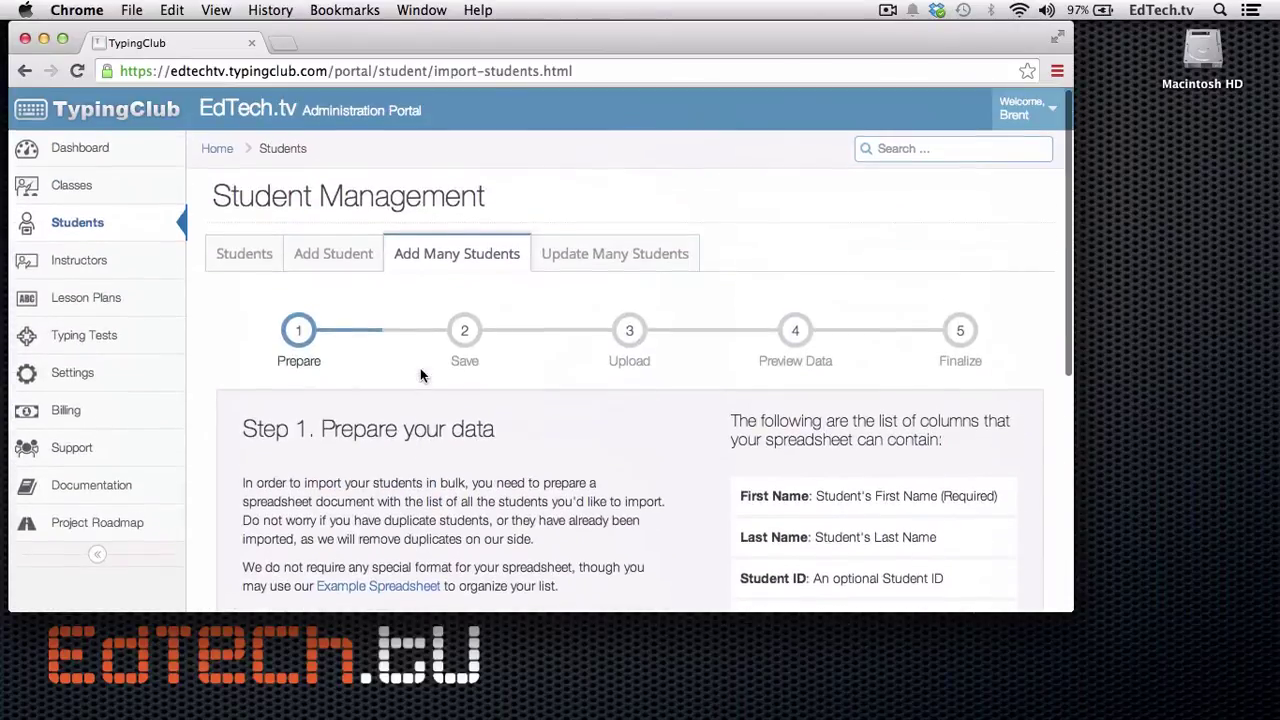
pyautogui.click(334, 252)
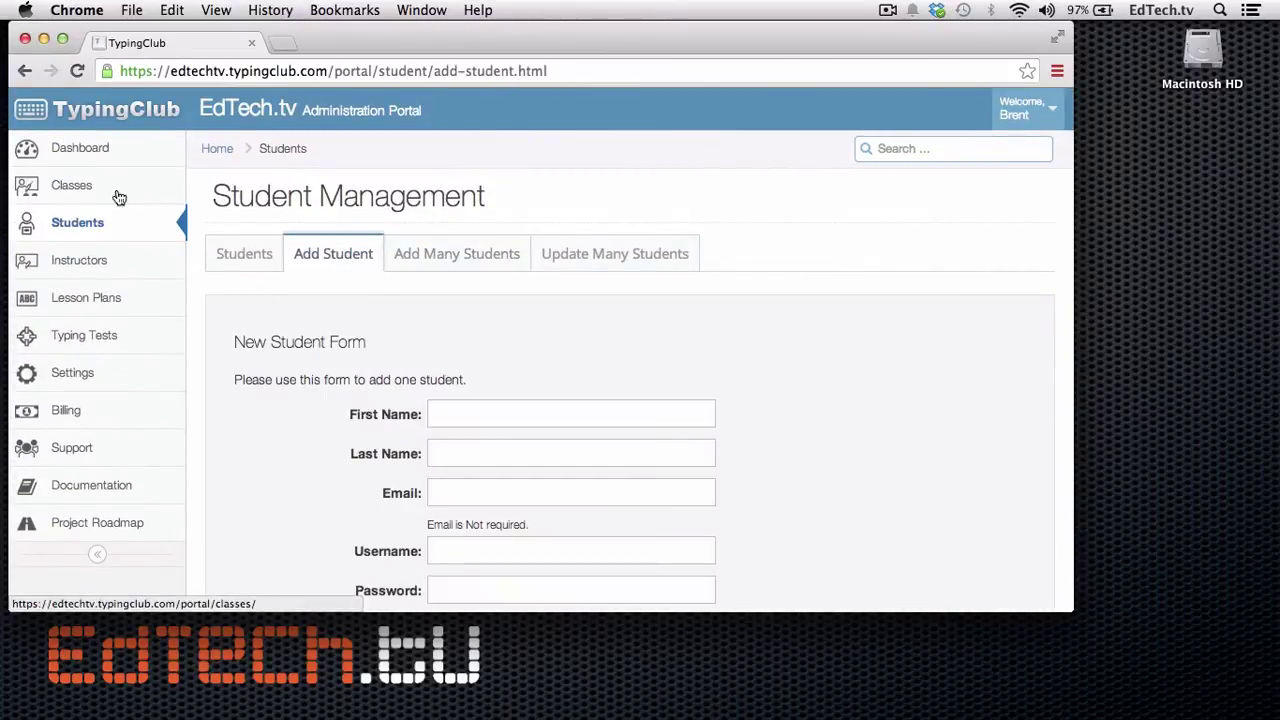
# Step: View the class list and the instructors, then return to the dashboard
pyautogui.click(109, 182)
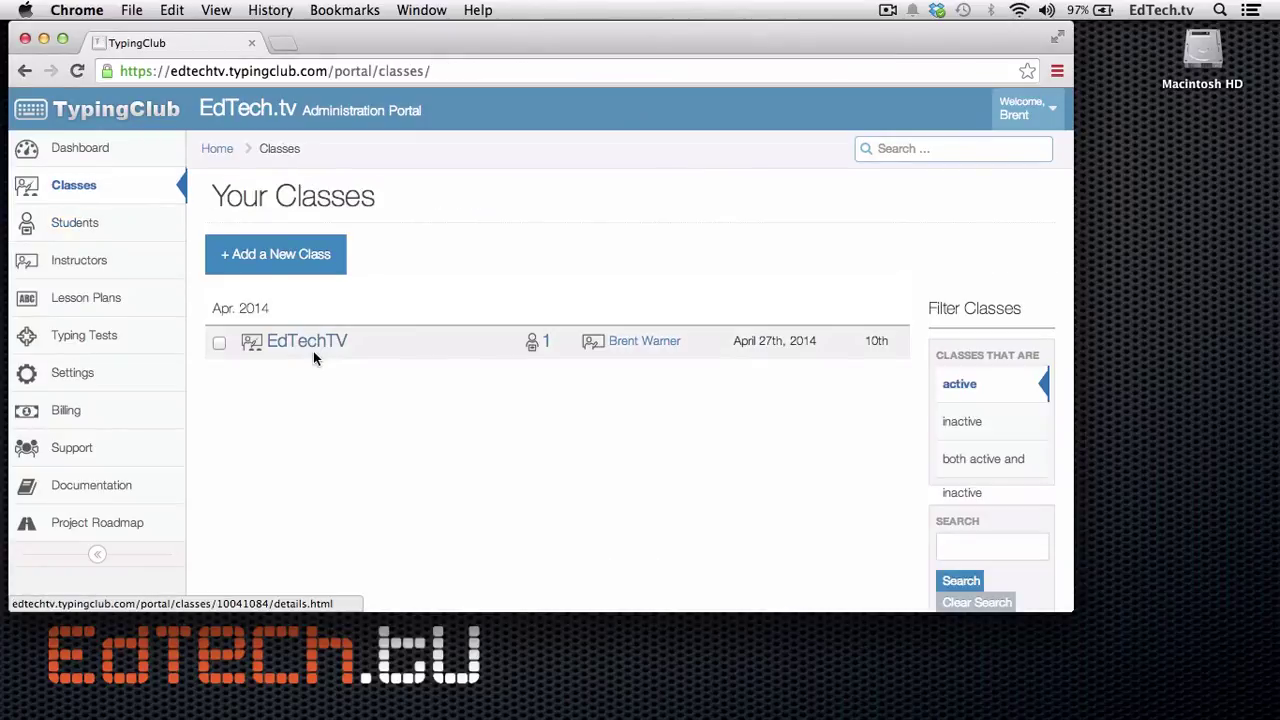
pyautogui.click(110, 273)
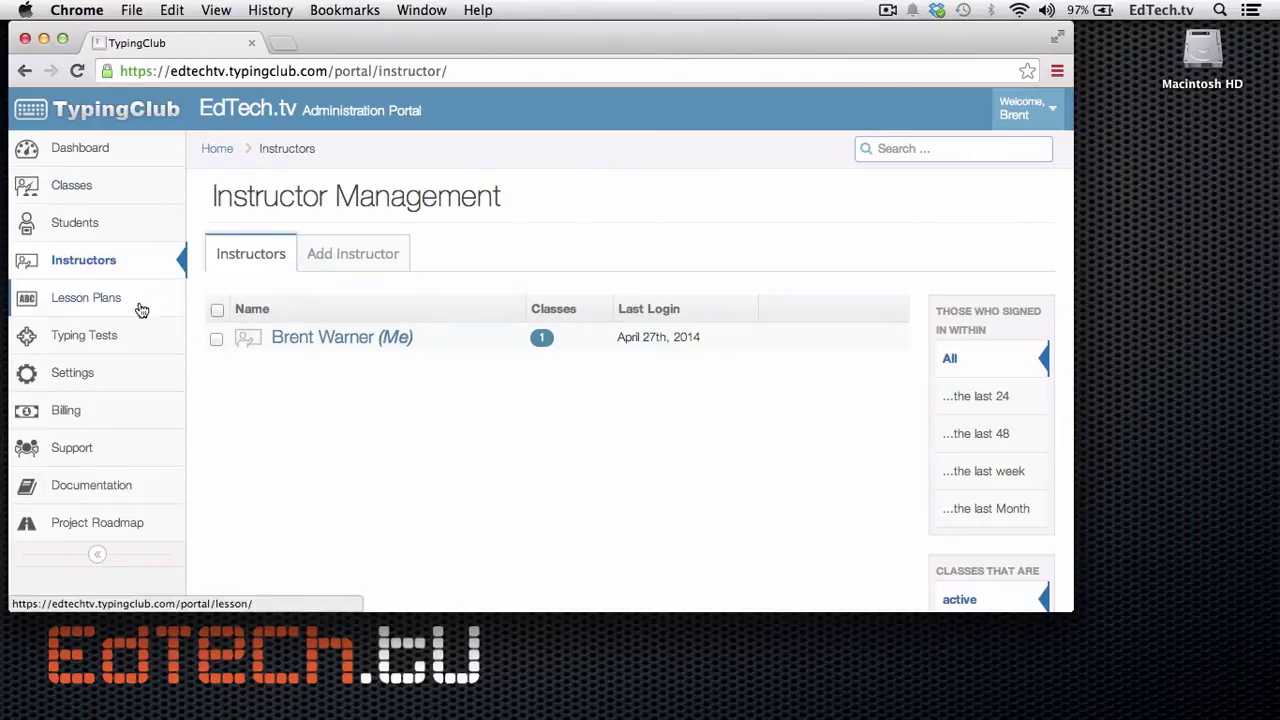
pyautogui.click(86, 152)
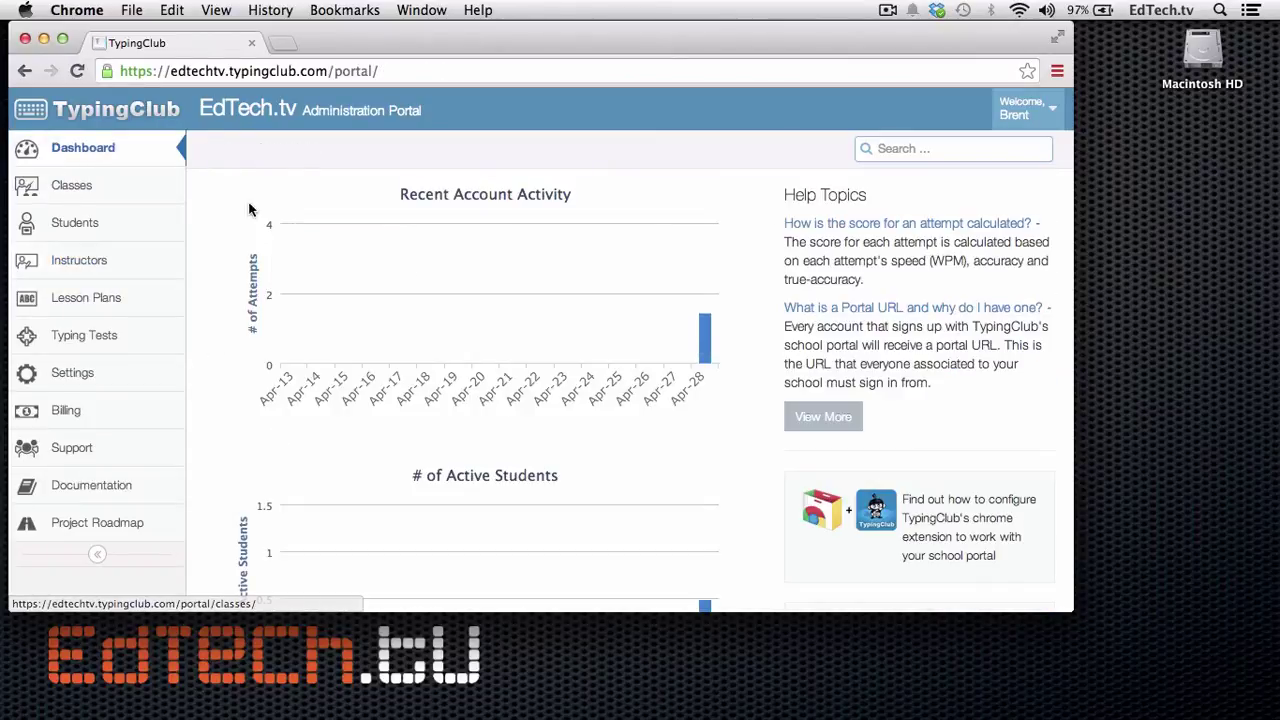
pyautogui.scroll(-3, 487, 465)
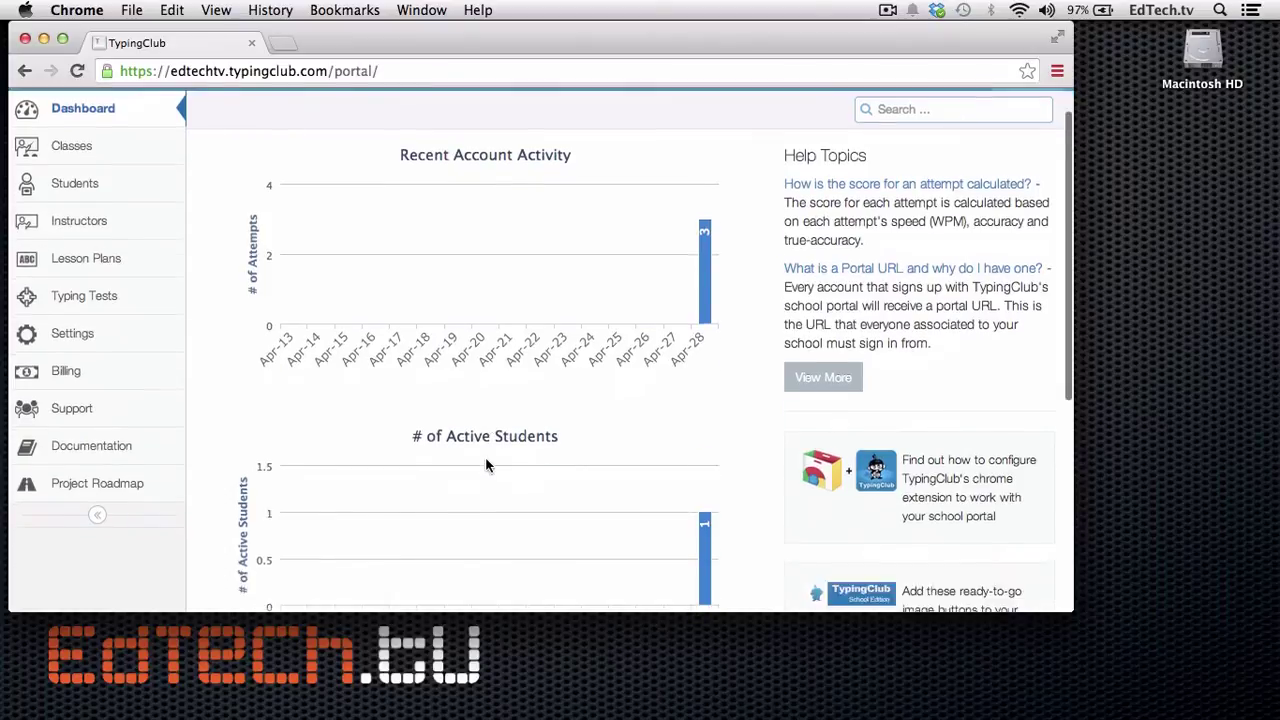
pyautogui.scroll(1, 673, 258)
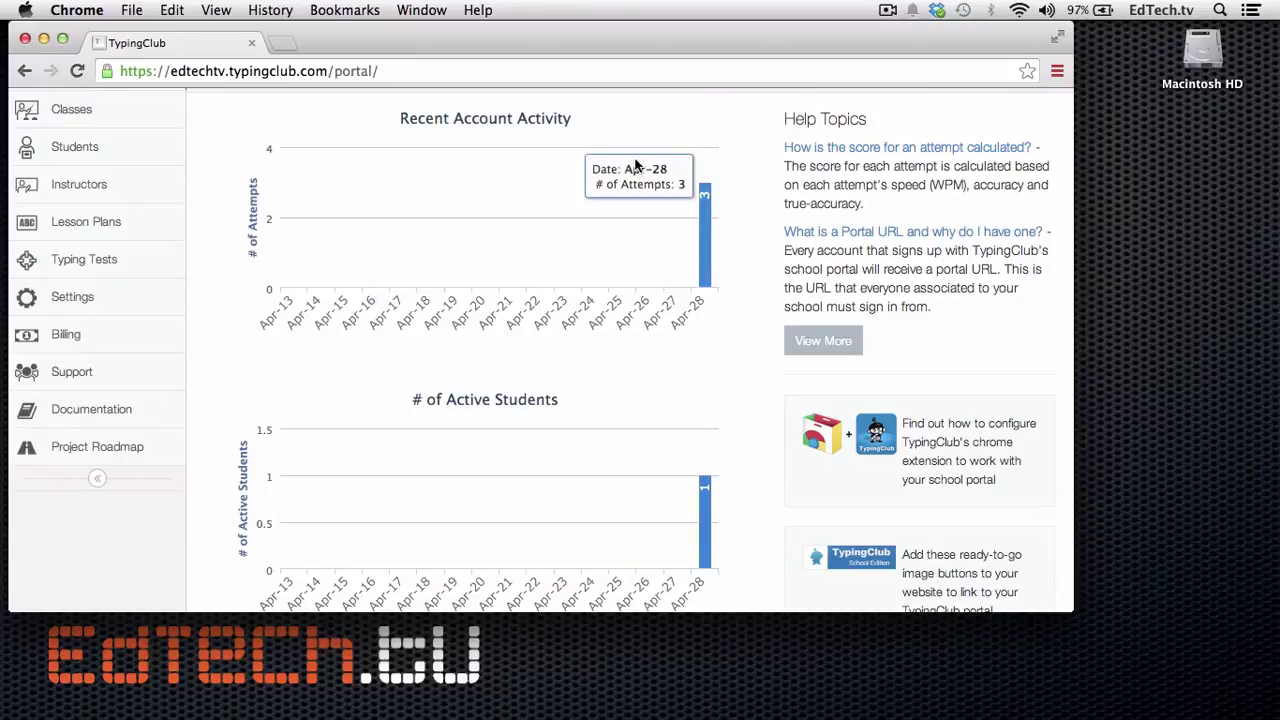
pyautogui.scroll(-1, 699, 349)
pyautogui.scroll(-5, 699, 349)
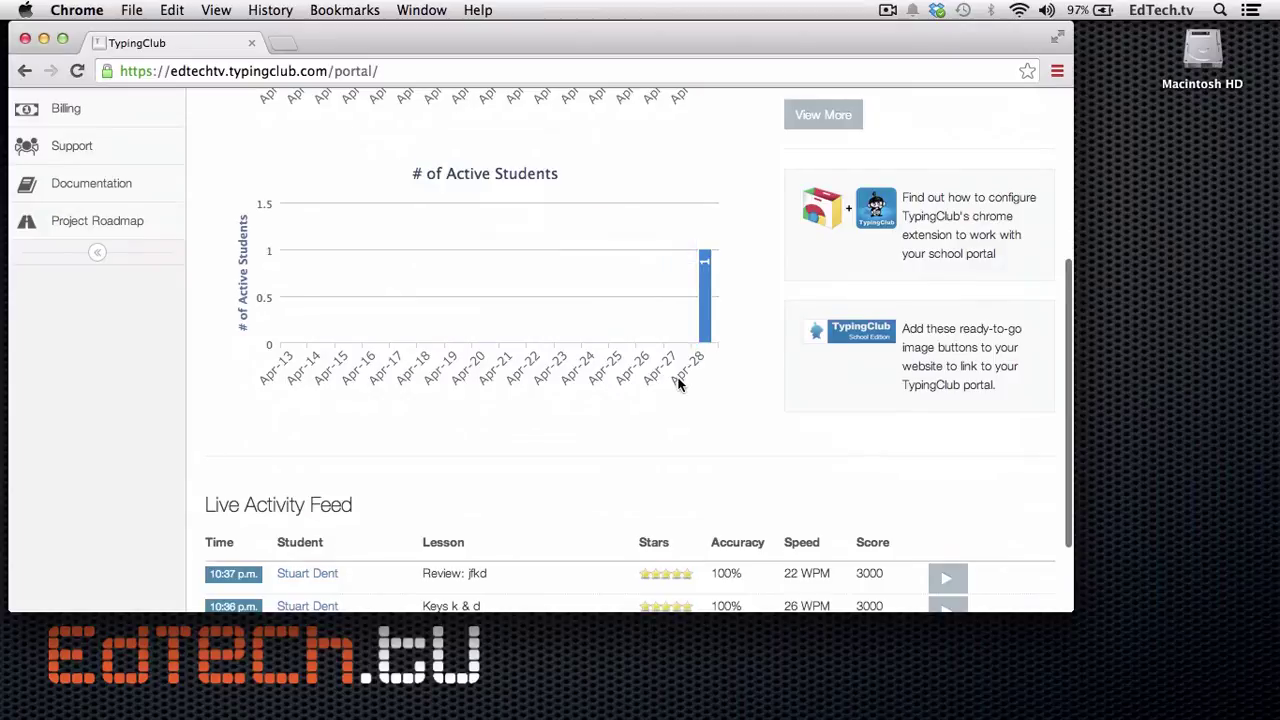
pyautogui.scroll(-3, 677, 380)
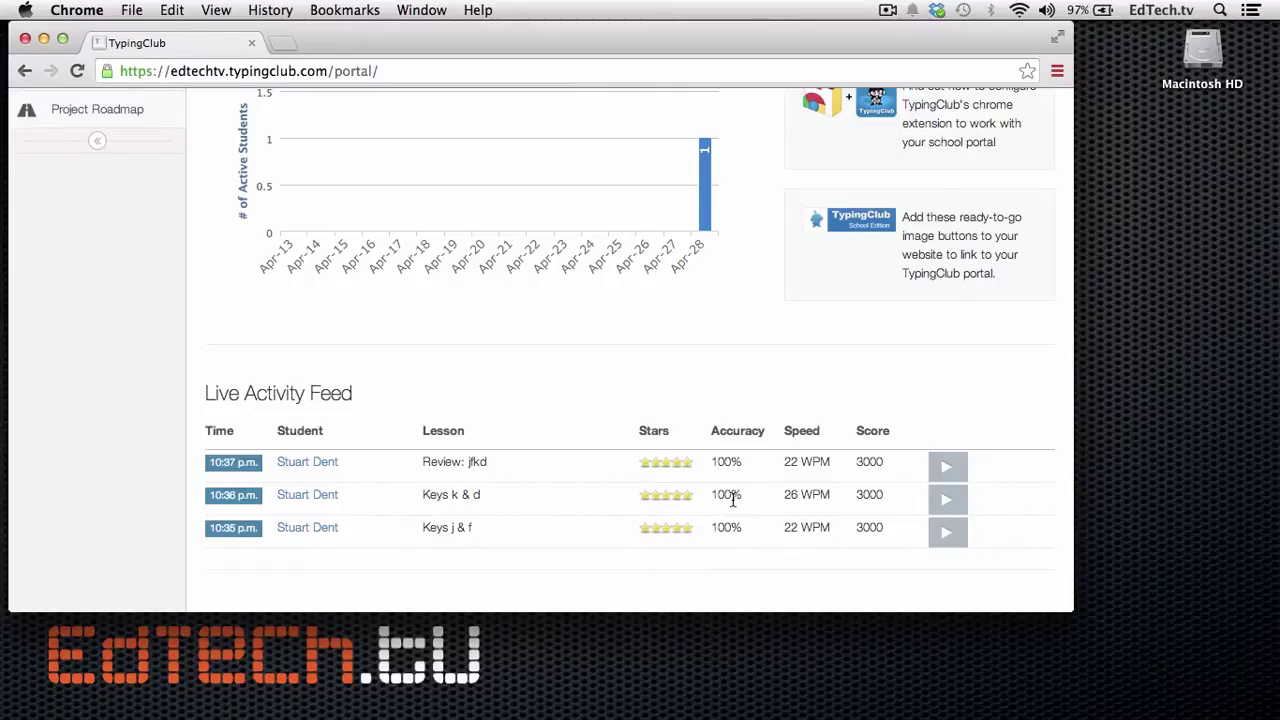
pyautogui.scroll(10, 711, 348)
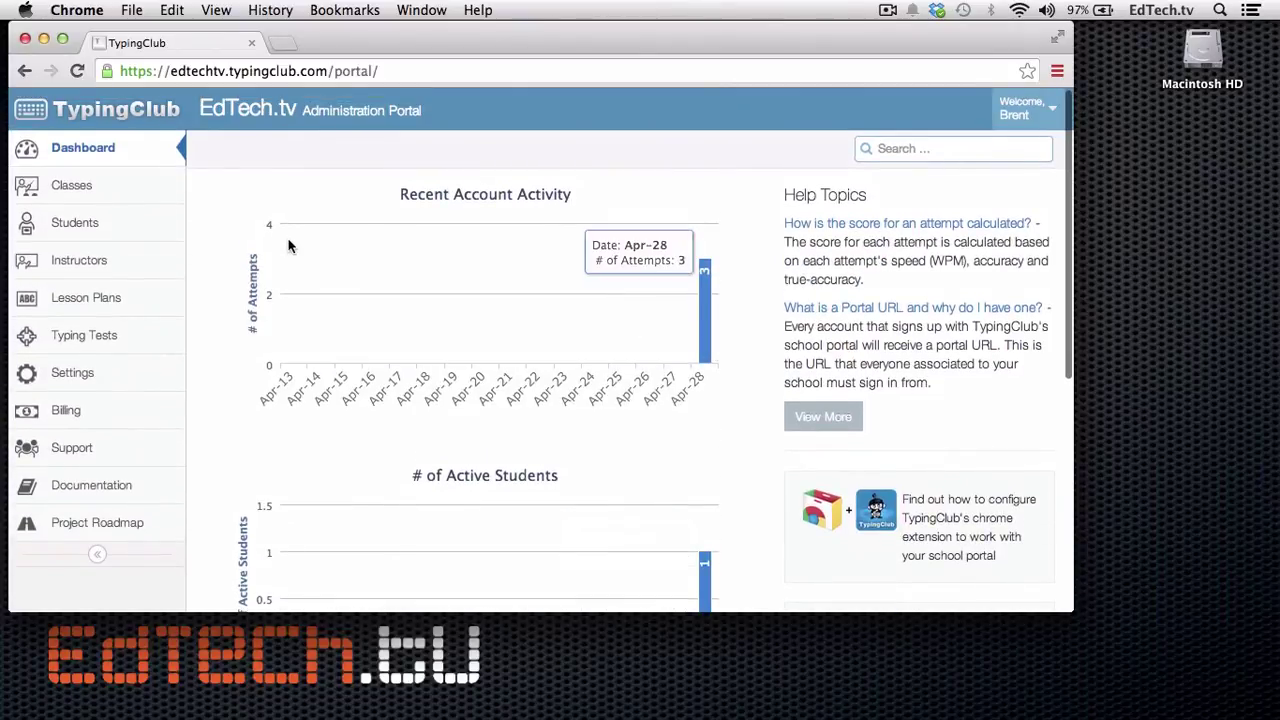
# Step: Open the EdTechTV class from the class list
pyautogui.click(91, 201)
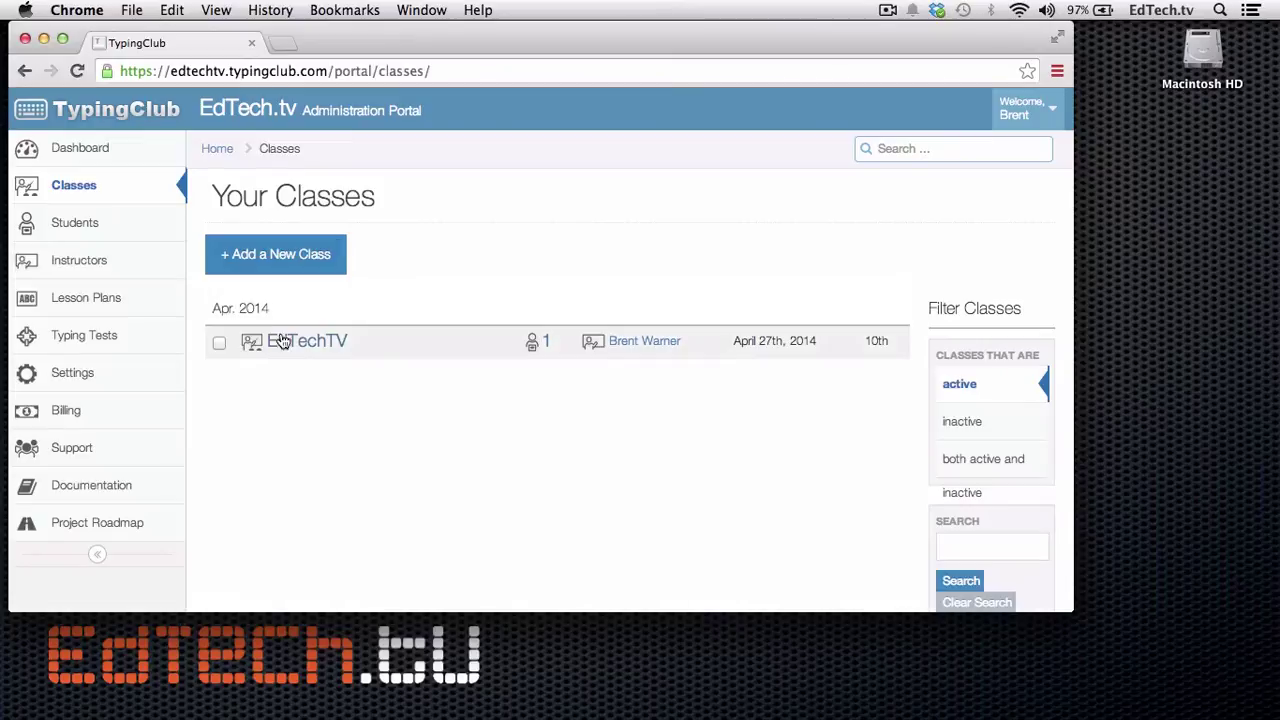
pyautogui.click(286, 350)
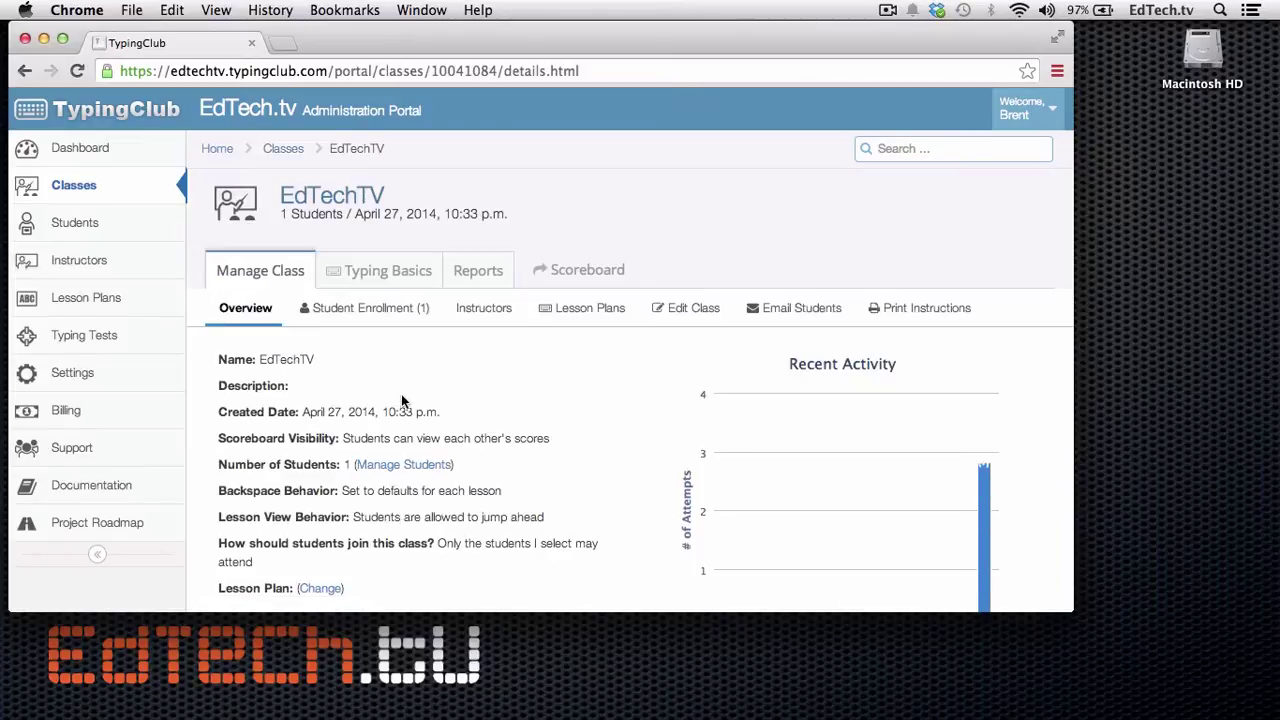
pyautogui.scroll(-3, 400, 400)
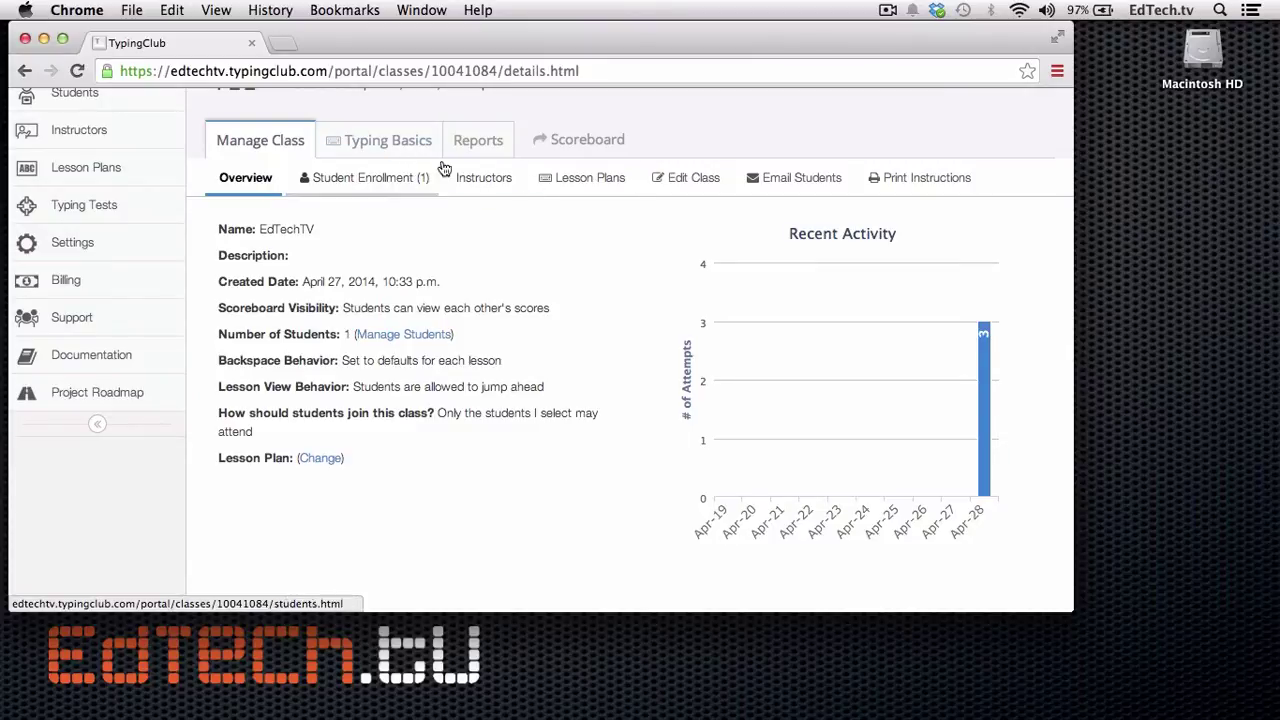
# Step: Scroll through the Edit Class scoreboard, feedback, backspace, joining and status settings, then view the class's Reports
pyautogui.click(694, 182)
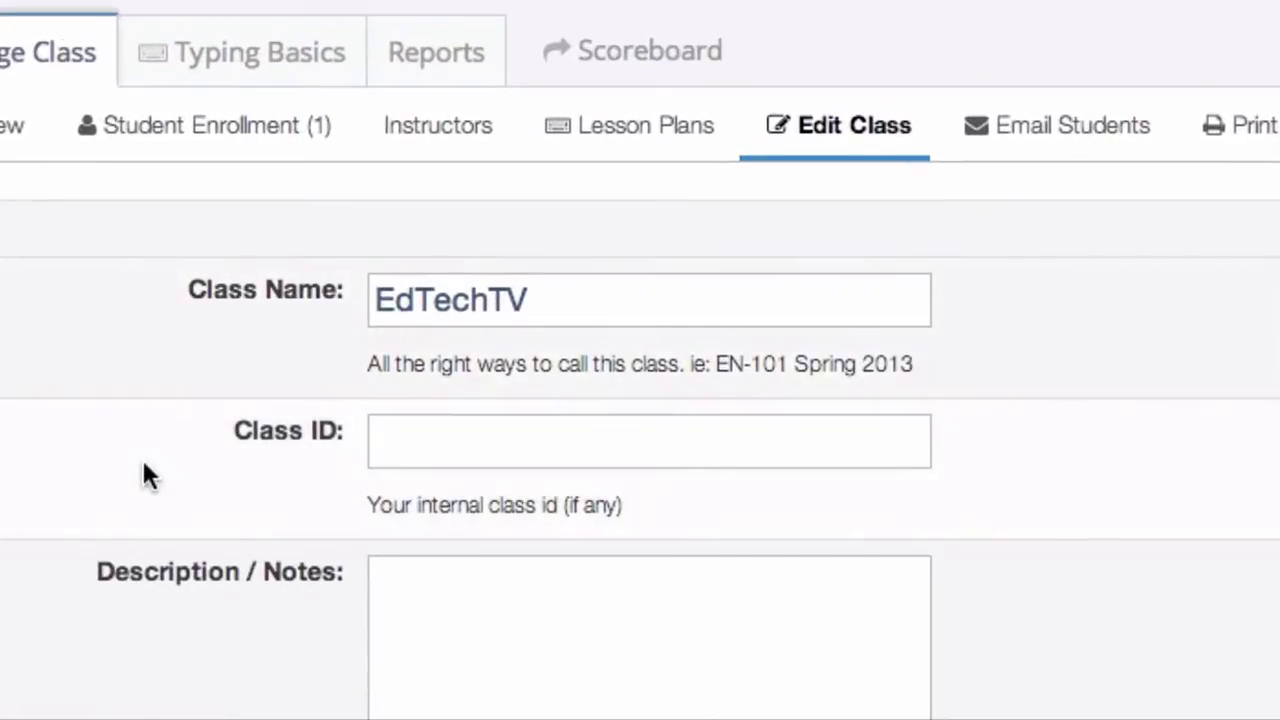
pyautogui.scroll(-2, 327, 487)
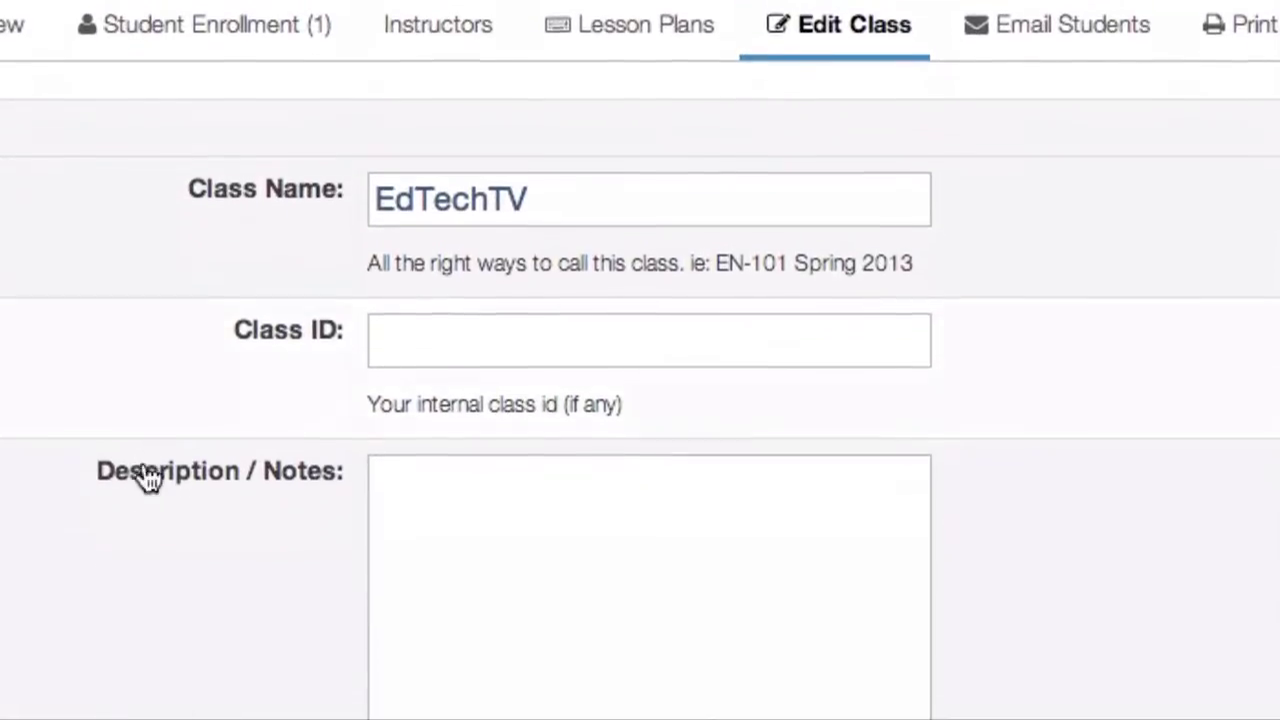
pyautogui.scroll(-3, 194, 543)
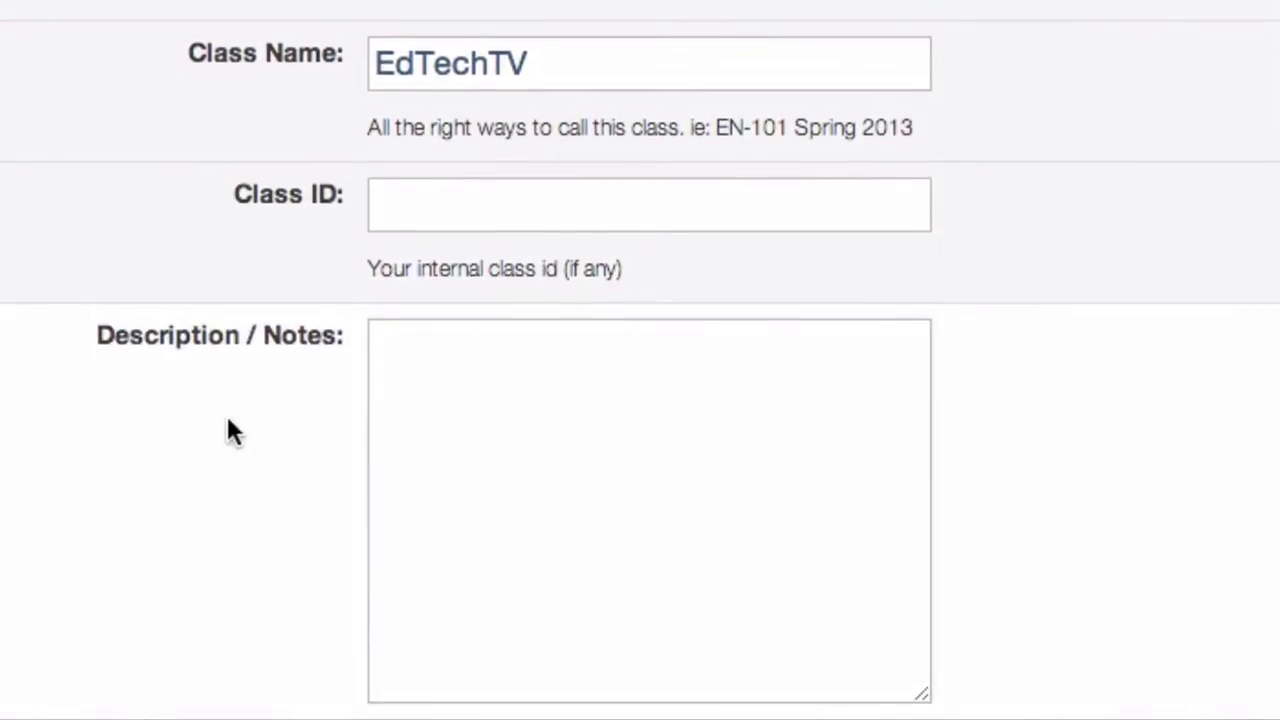
pyautogui.scroll(-10, 228, 422)
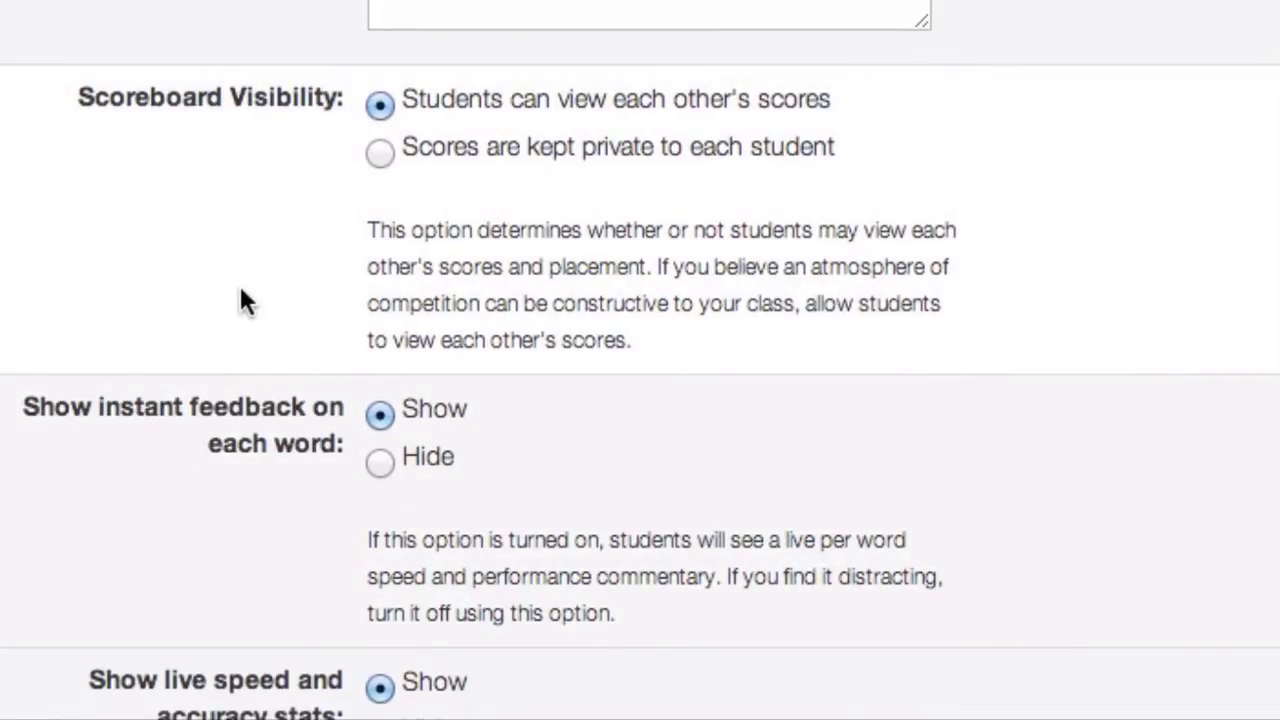
pyautogui.scroll(-5, 243, 303)
pyautogui.scroll(-10, 245, 332)
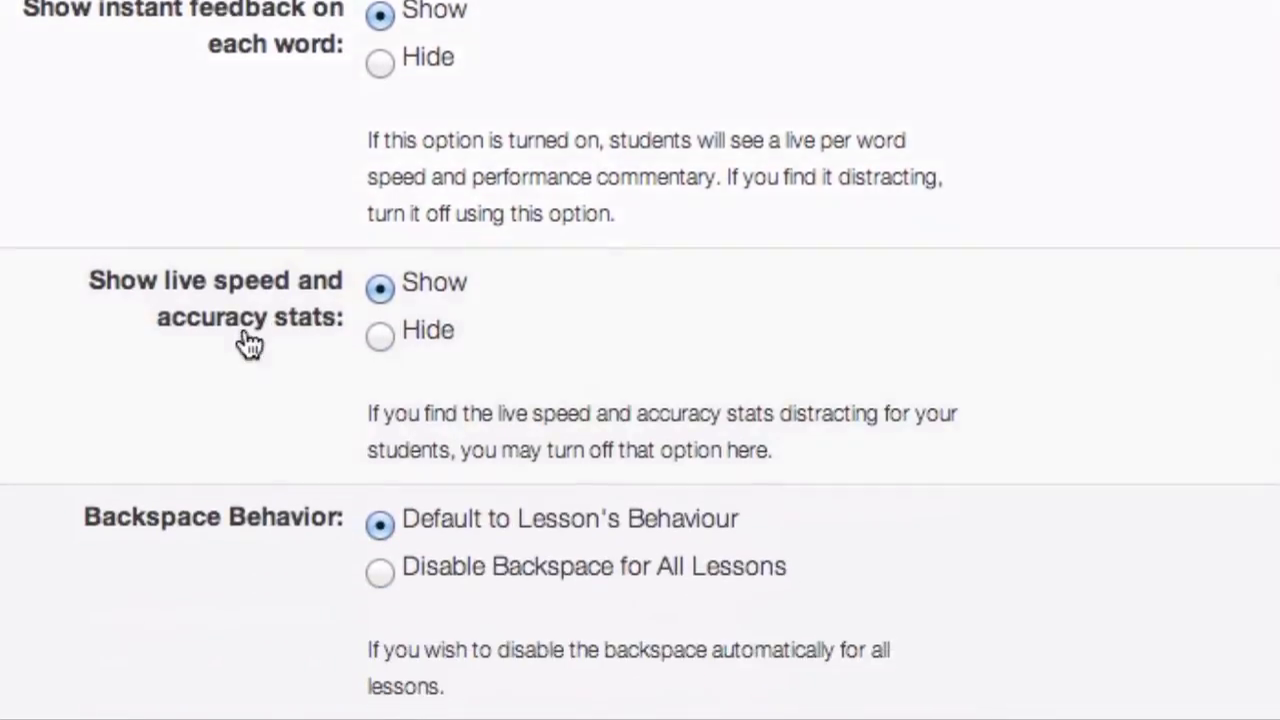
pyautogui.scroll(-7, 244, 332)
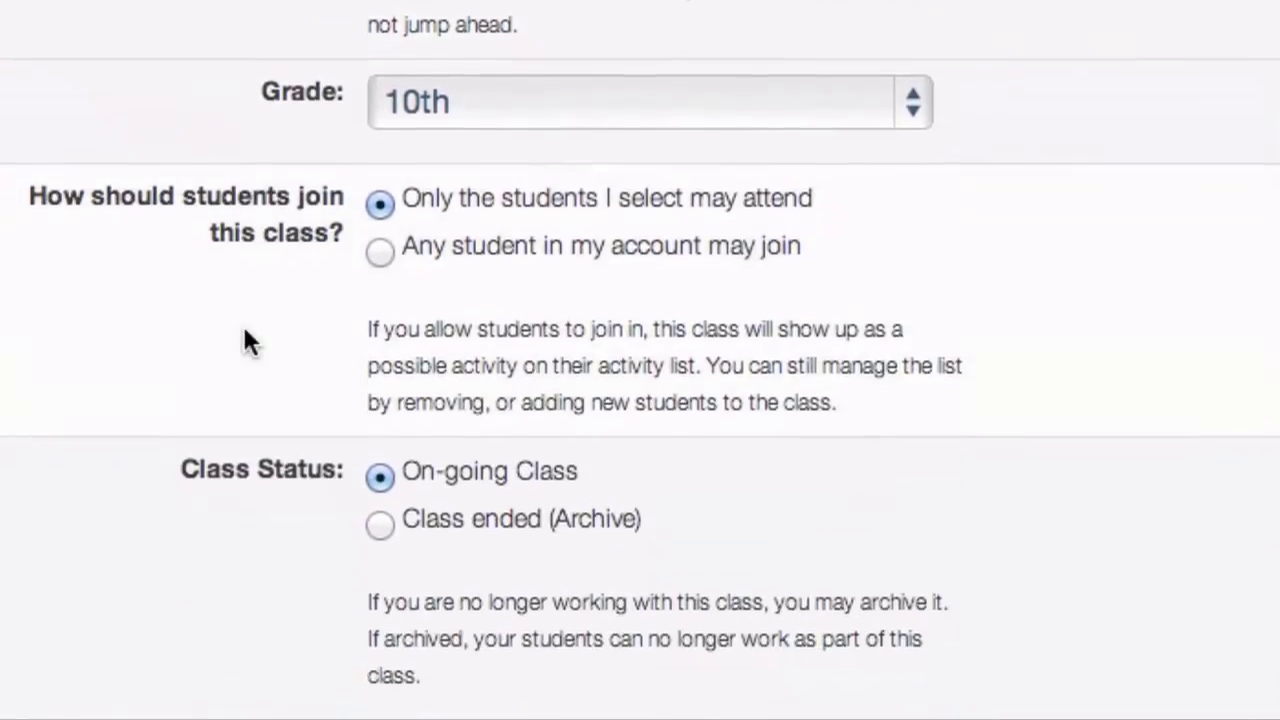
pyautogui.scroll(5, 244, 332)
pyautogui.scroll(20, 244, 332)
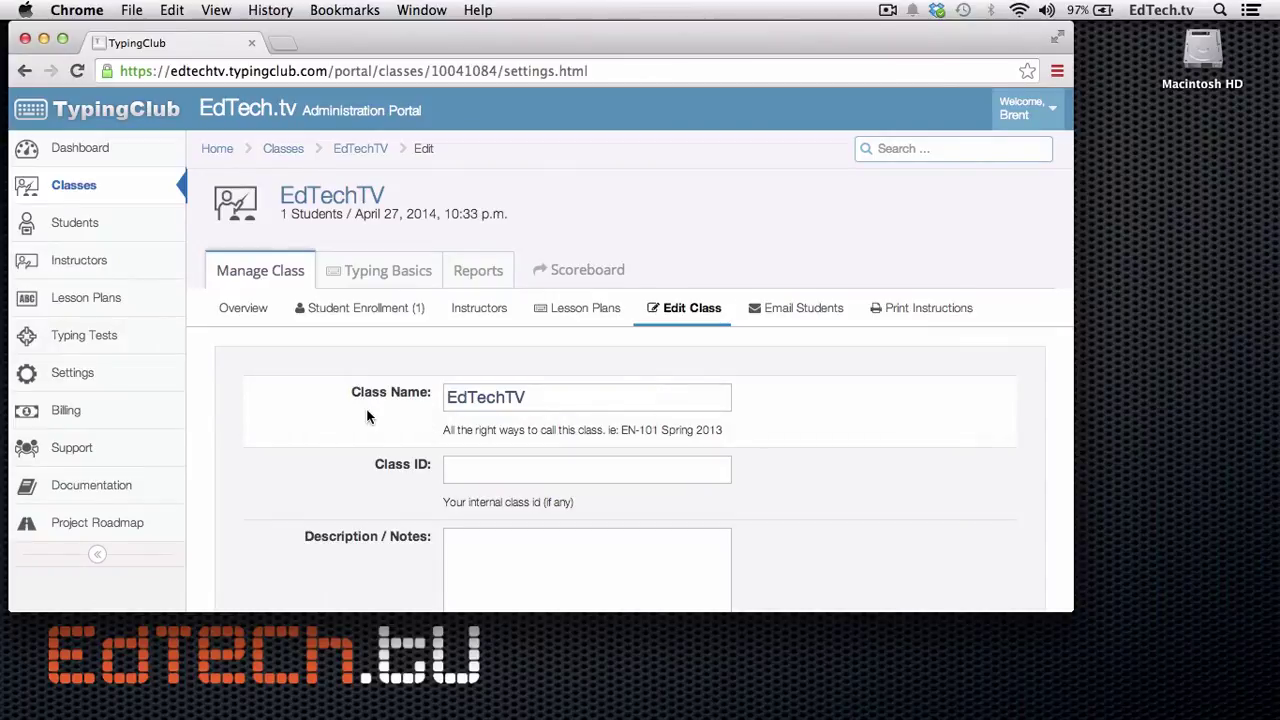
pyautogui.click(477, 273)
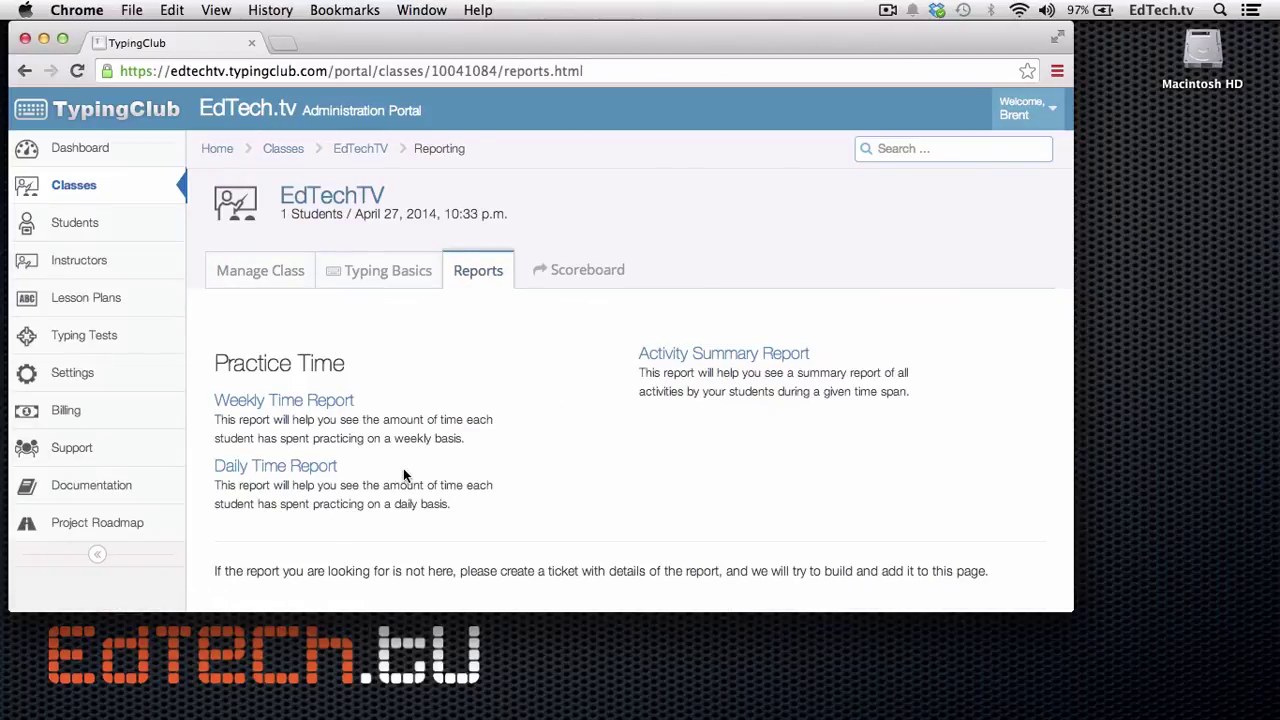
# Step: View the EdTechTV Typing Basics scoreboard and scroll through the student results
pyautogui.click(574, 262)
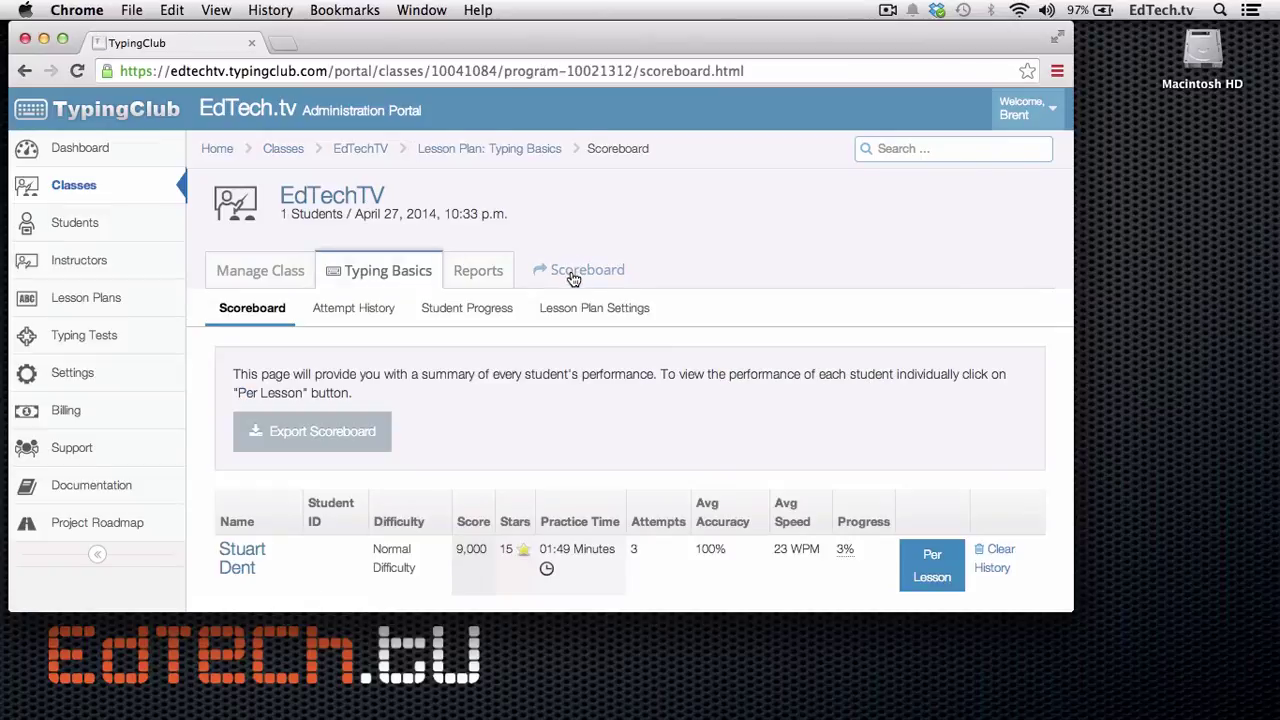
pyautogui.scroll(-1, 542, 383)
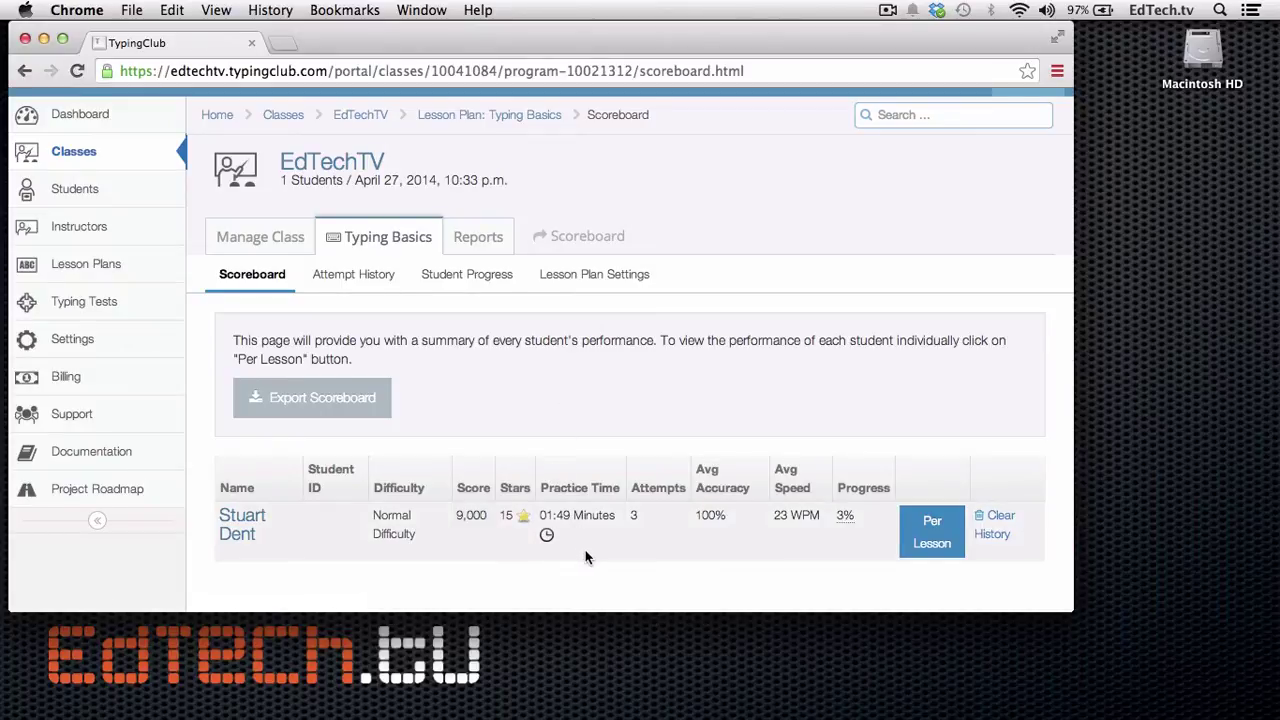
pyautogui.scroll(-1, 586, 557)
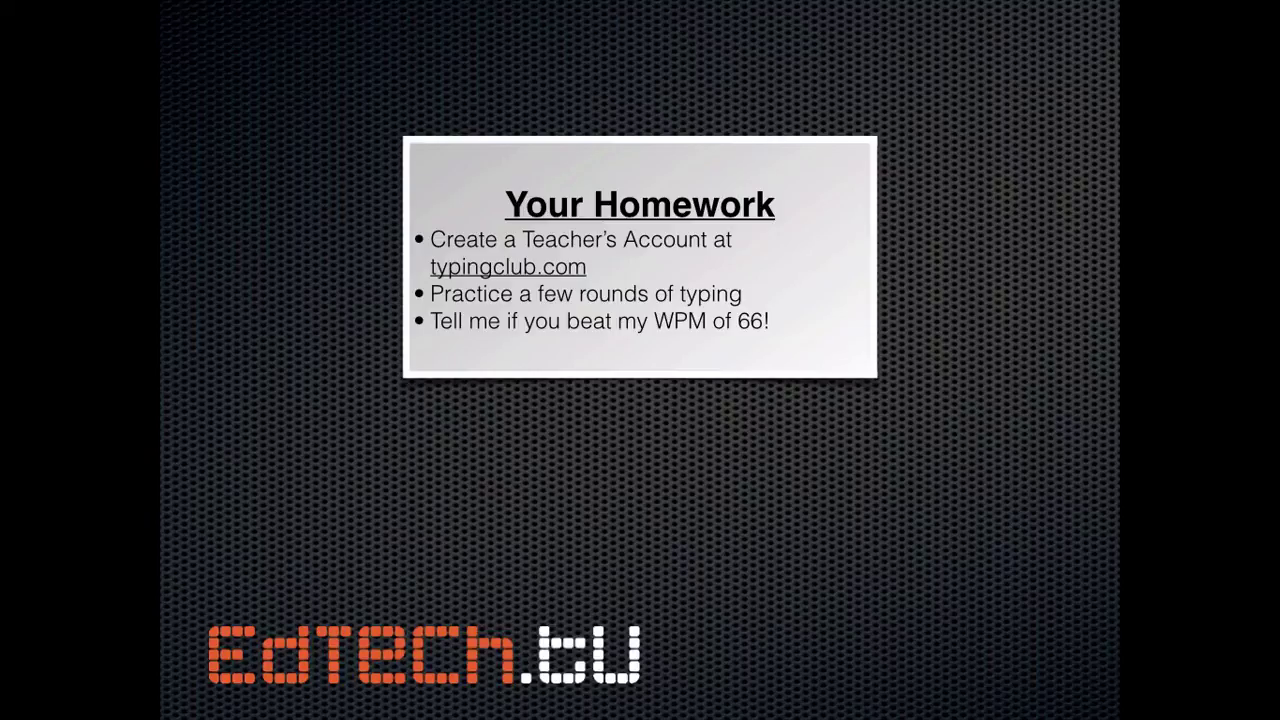
# Step: Reveal the Twitter, YouTube and Facebook links beneath the Your Homework box
pyautogui.press('Right')
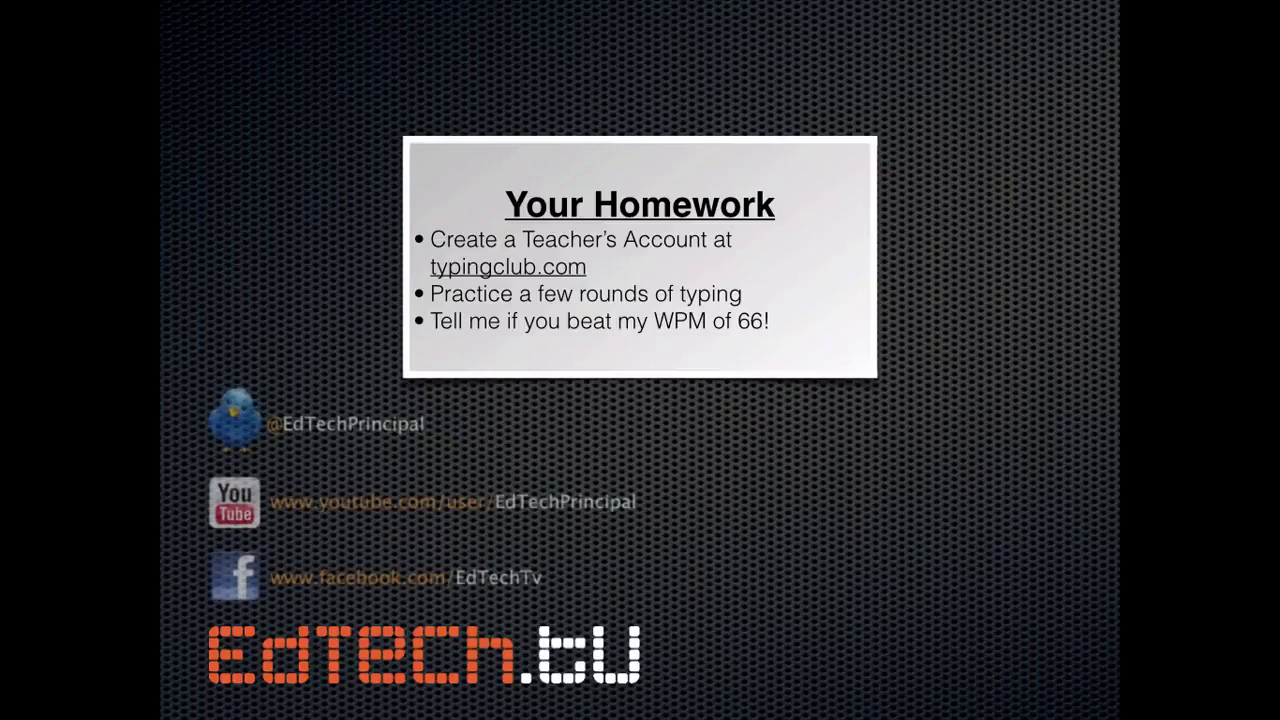